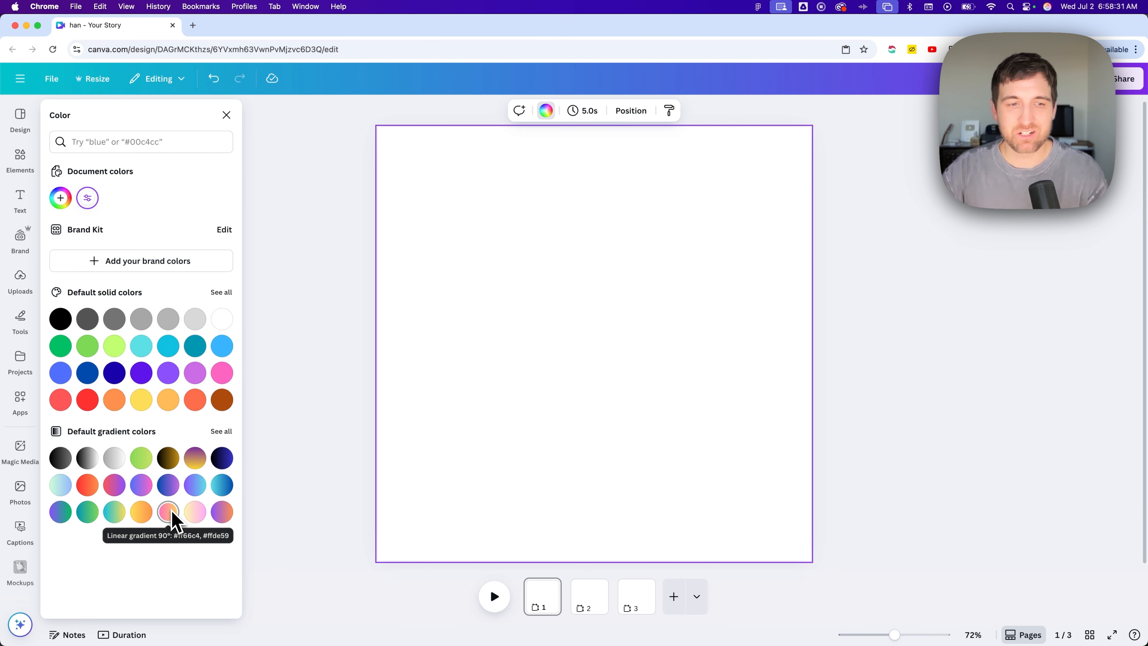
Give page 1's background the purple-to-turquoise default gradient and apply it to all pages
left_click(199, 492)
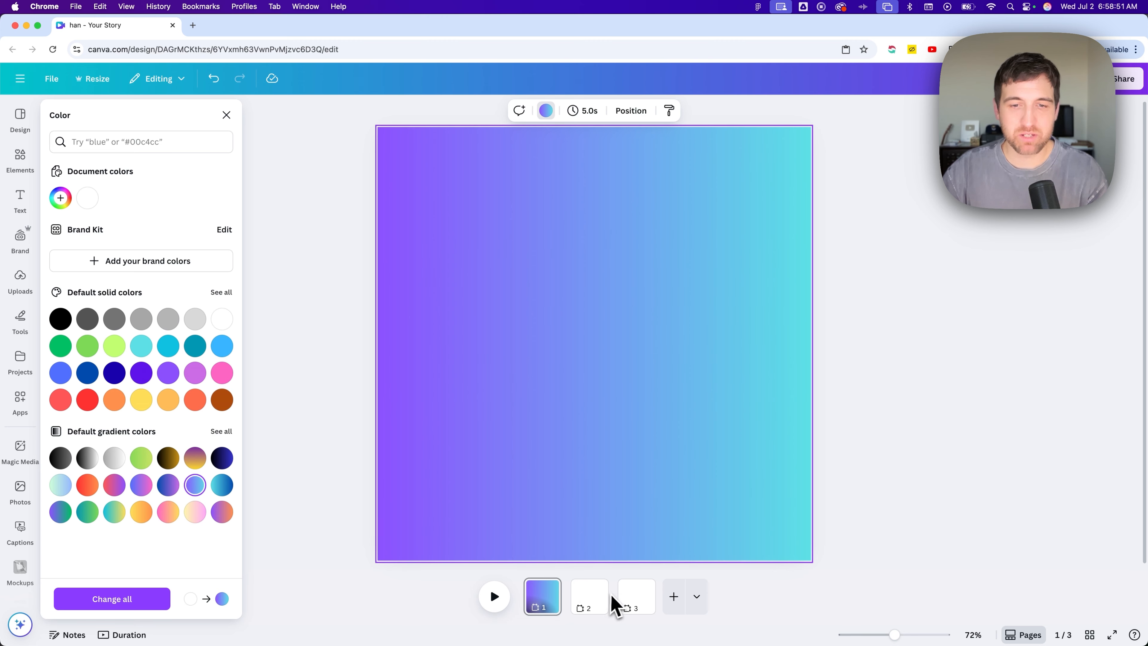
left_click(120, 599)
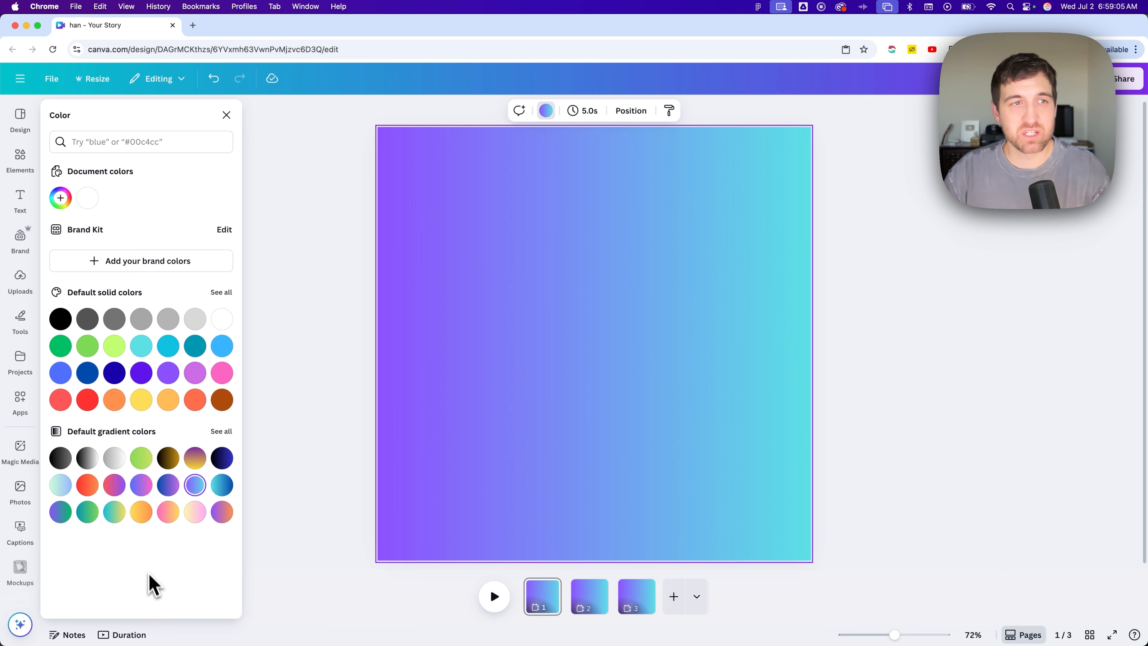
Set the background to the custom solid colour #59D1B8 and apply it to all pages
left_click(62, 199)
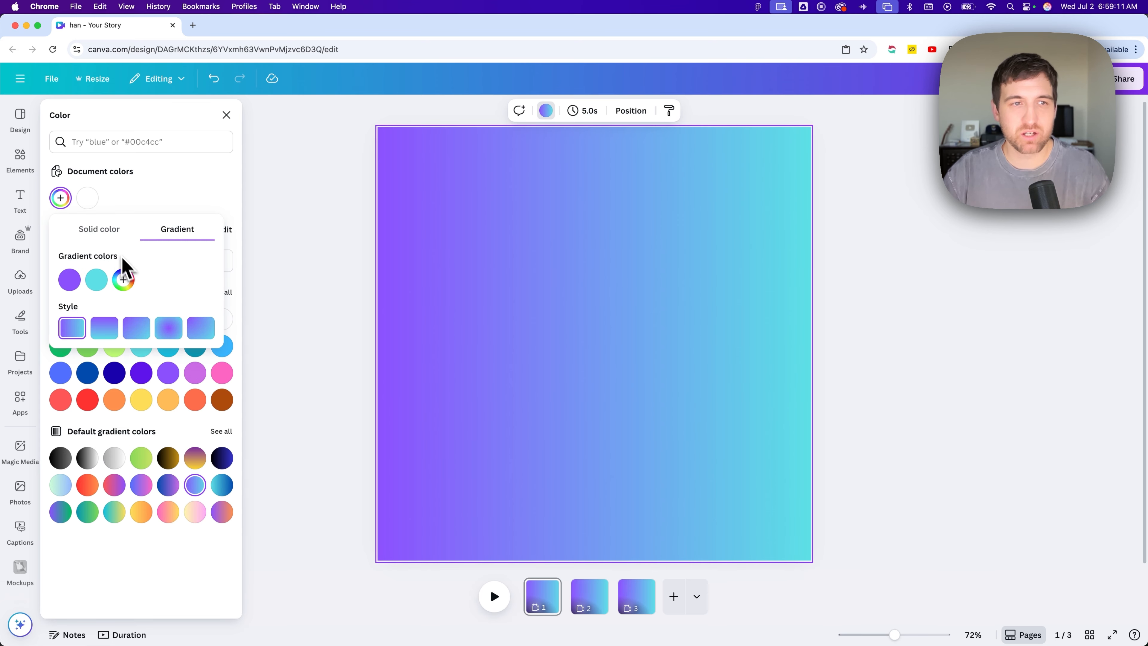
left_click(108, 231)
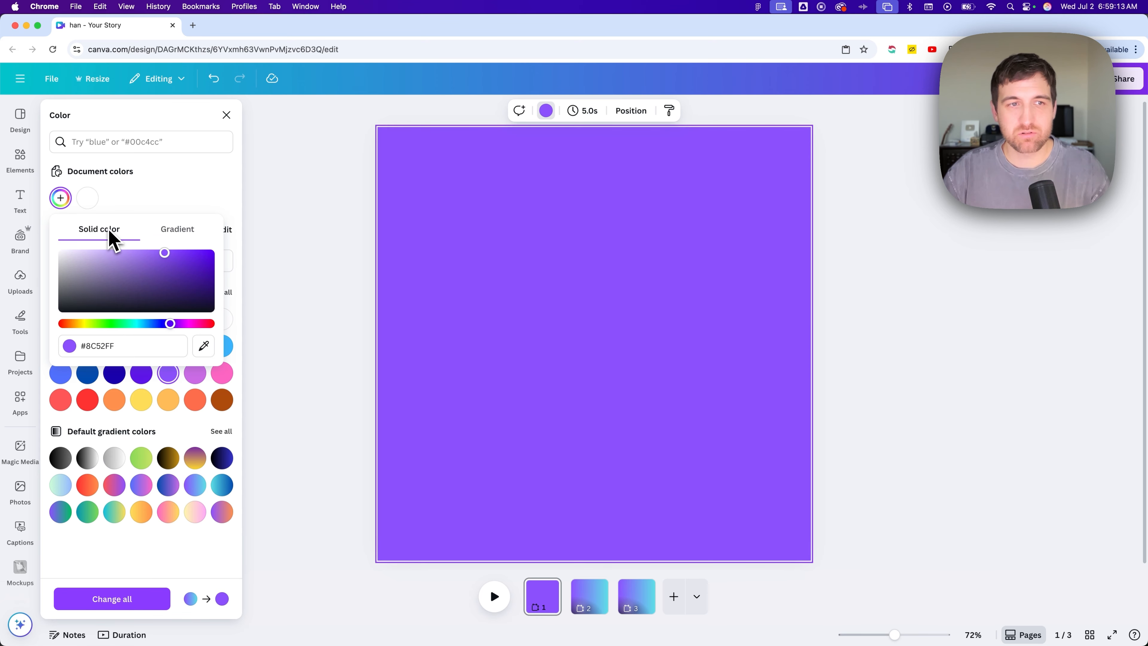
left_click_drag(117, 281, 150, 264)
left_click(132, 323)
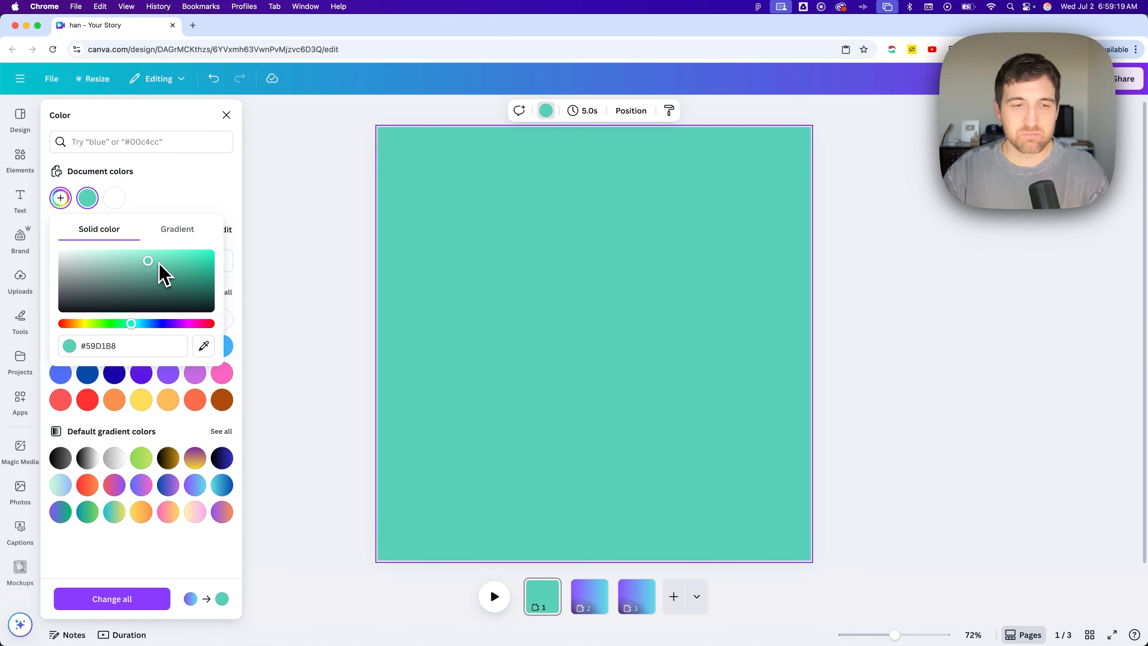
left_click(156, 562)
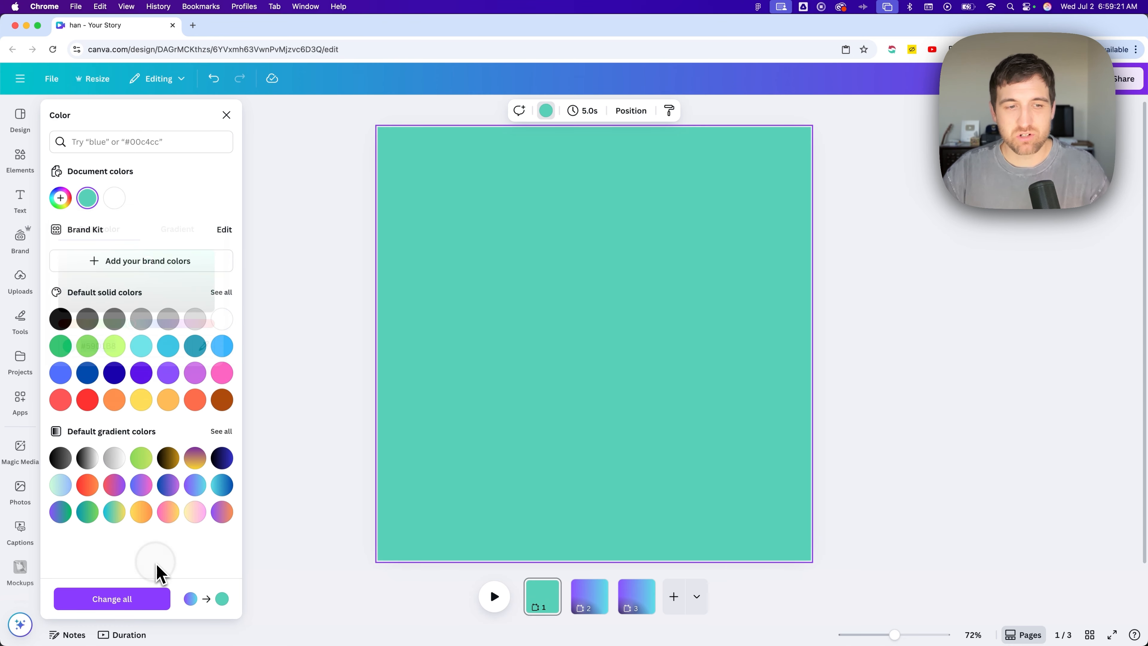
left_click(150, 605)
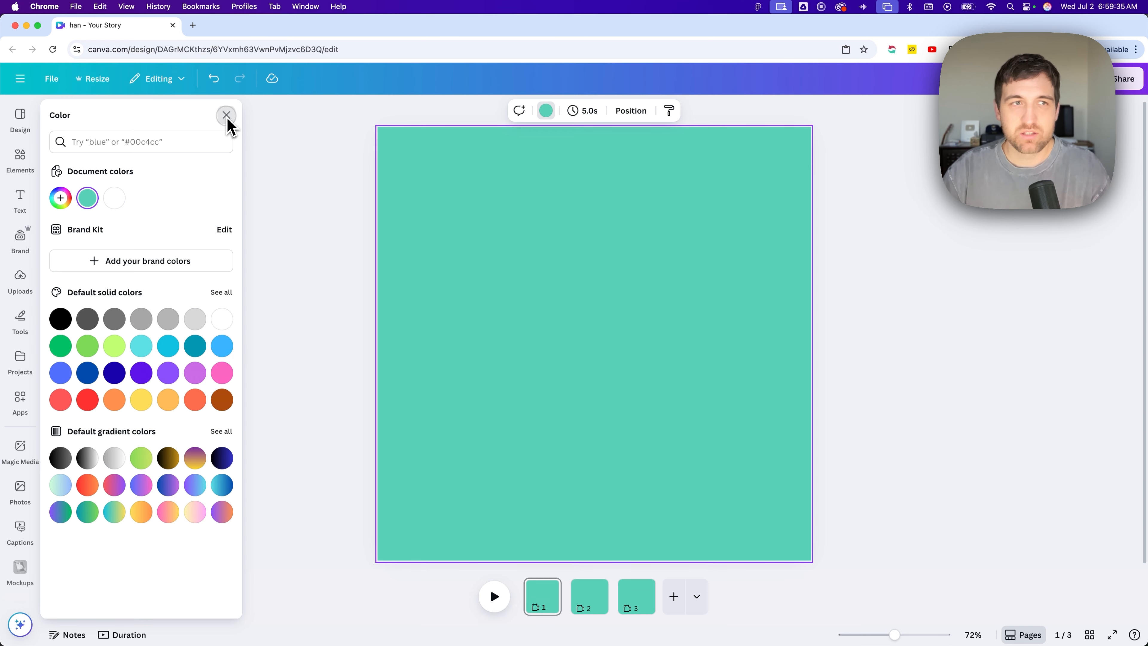
left_click(227, 118)
Search the elements for "forest" and show all the photo results
left_click(25, 165)
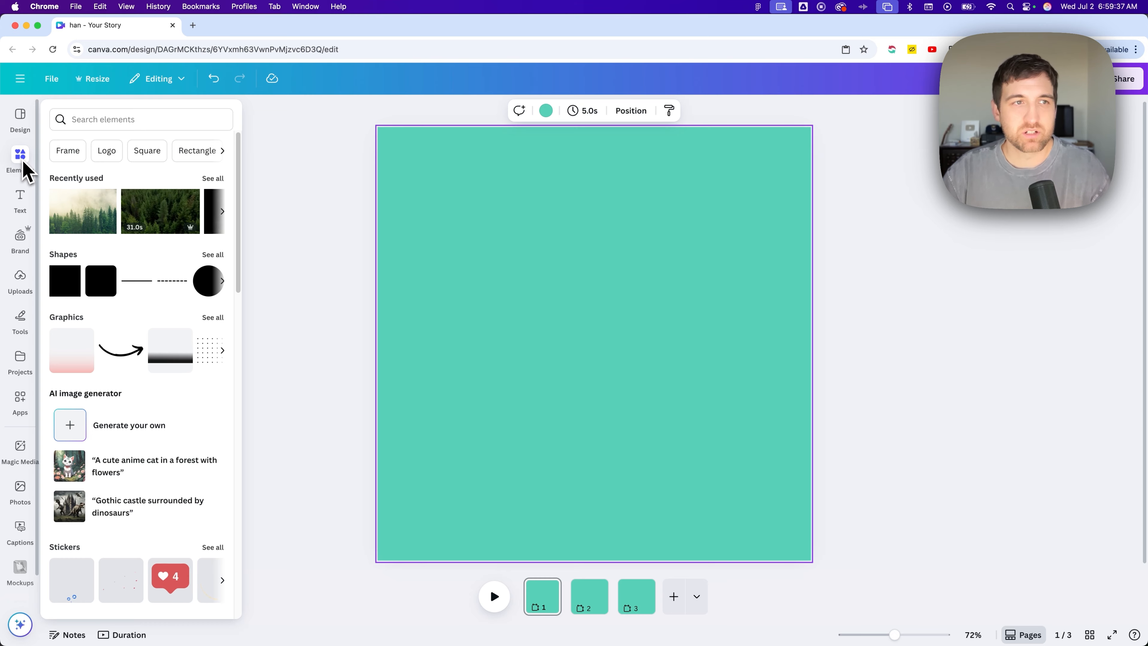
left_click(132, 117)
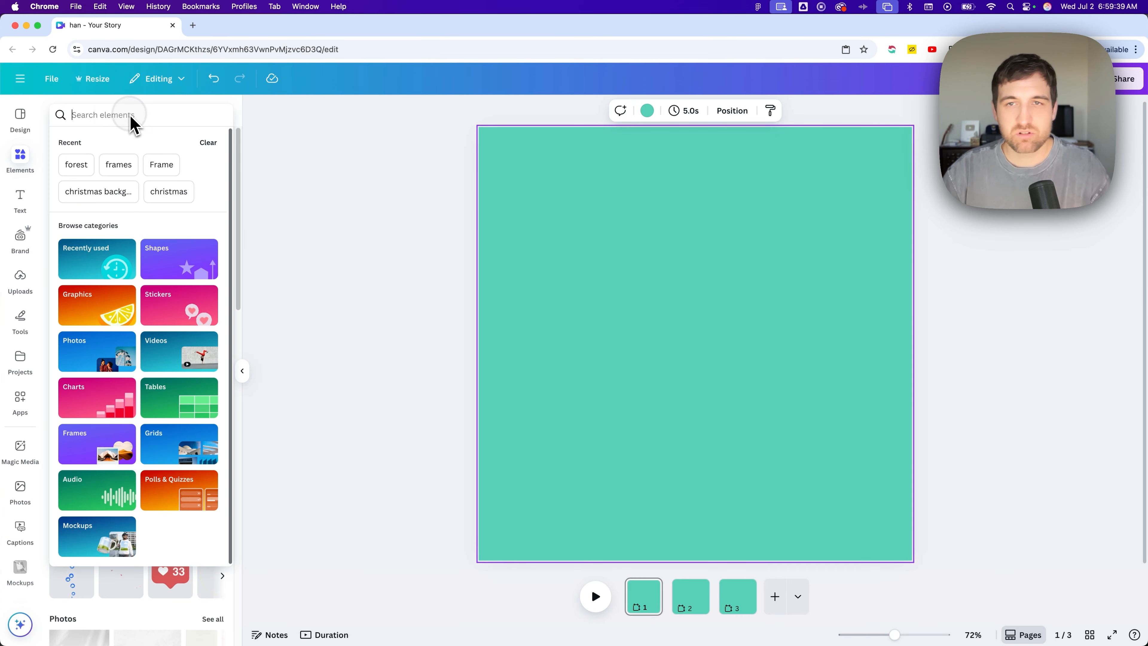
type("forest")
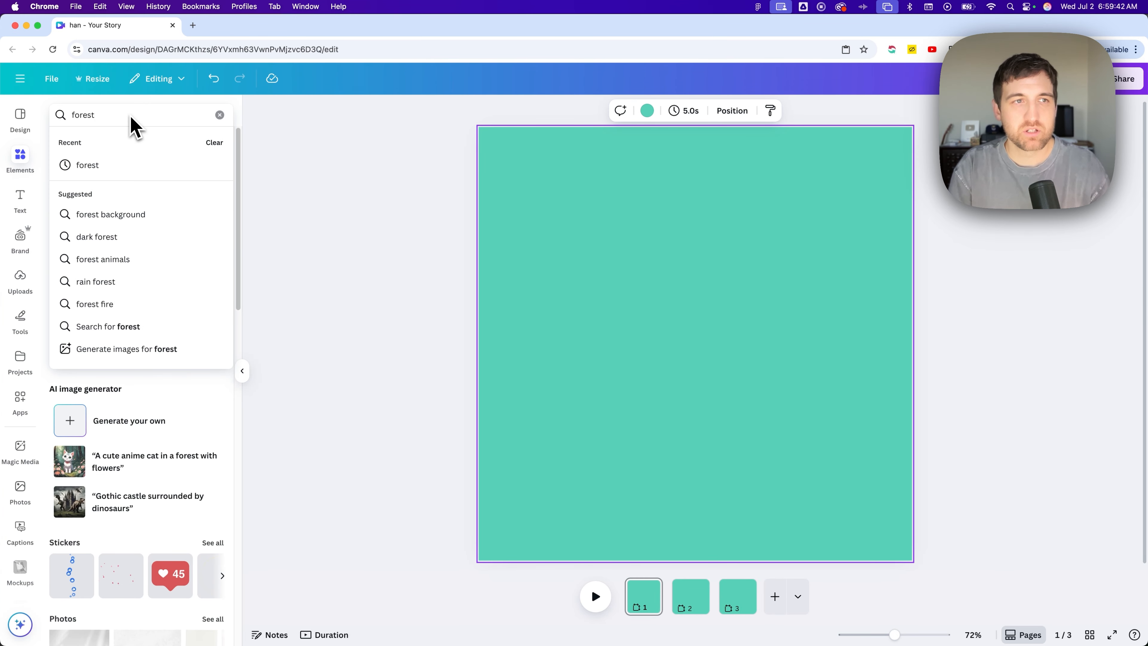
key("Return")
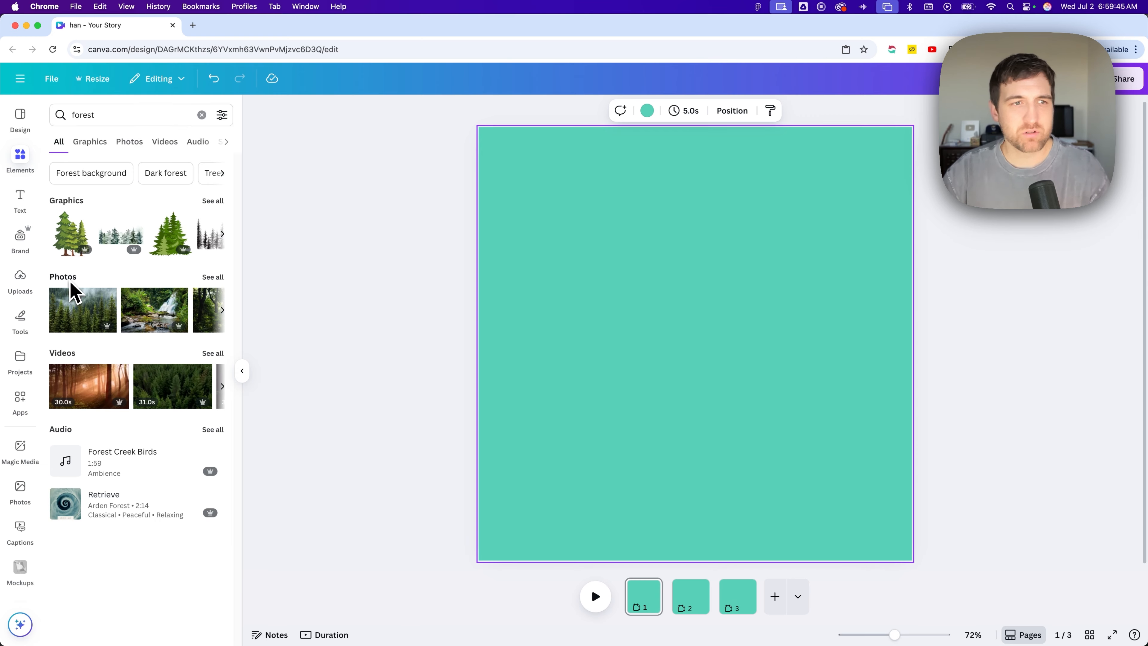
left_click(213, 277)
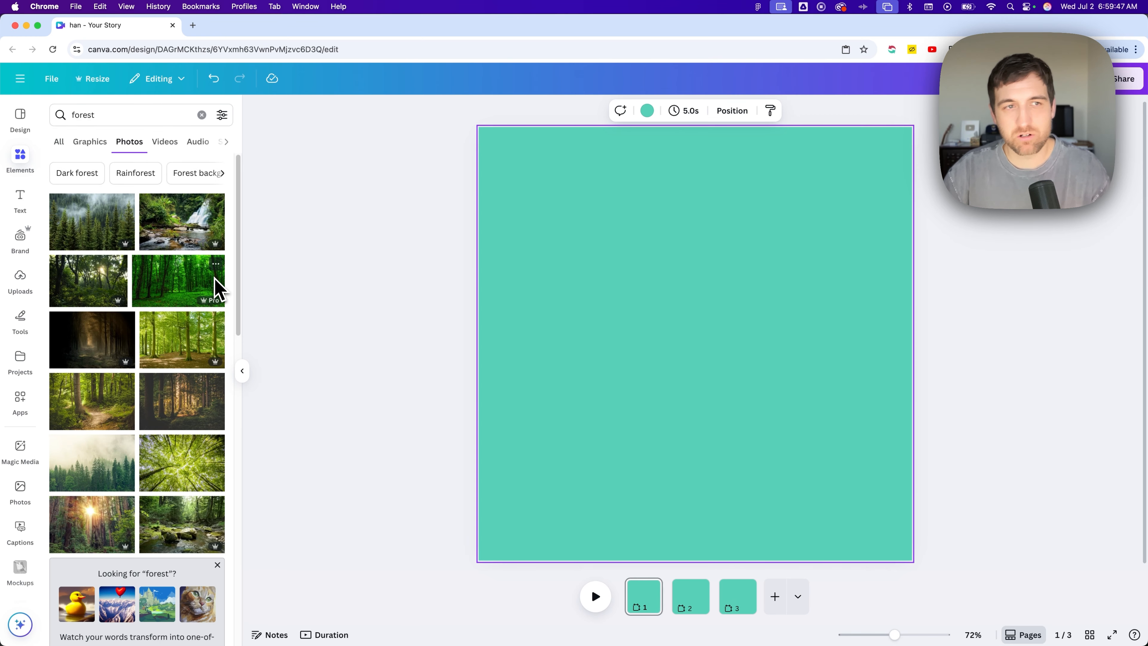
Place the photo of pine trees under a misty sky on page 1 so it fills the page
scroll(187, 313, "down", 10)
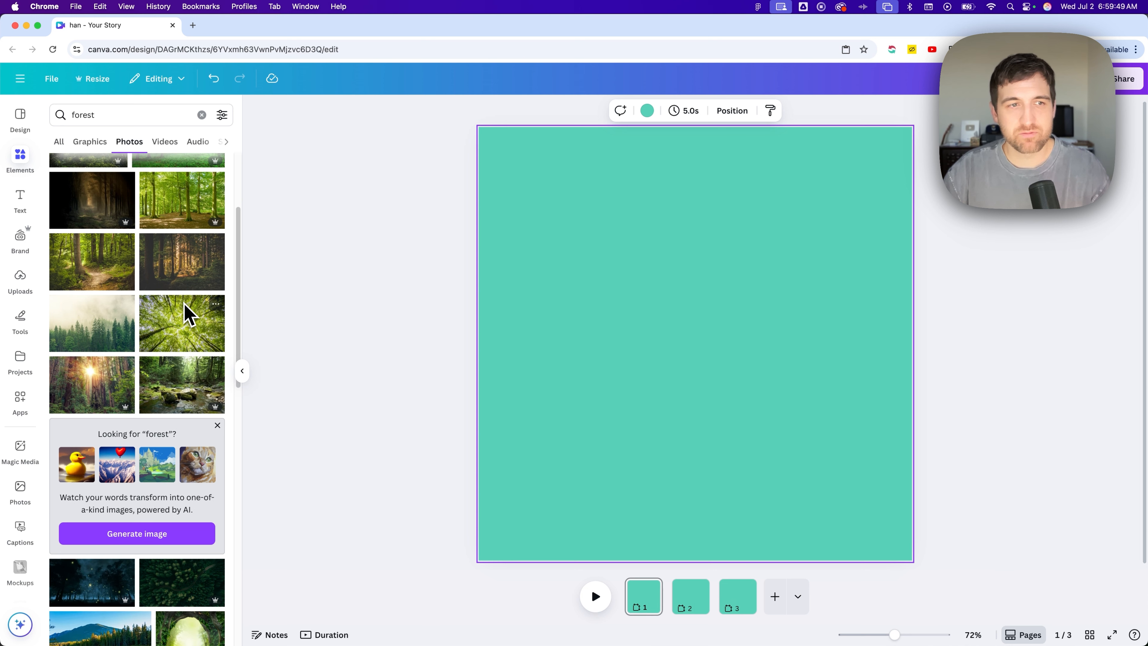
scroll(187, 313, "up", 4)
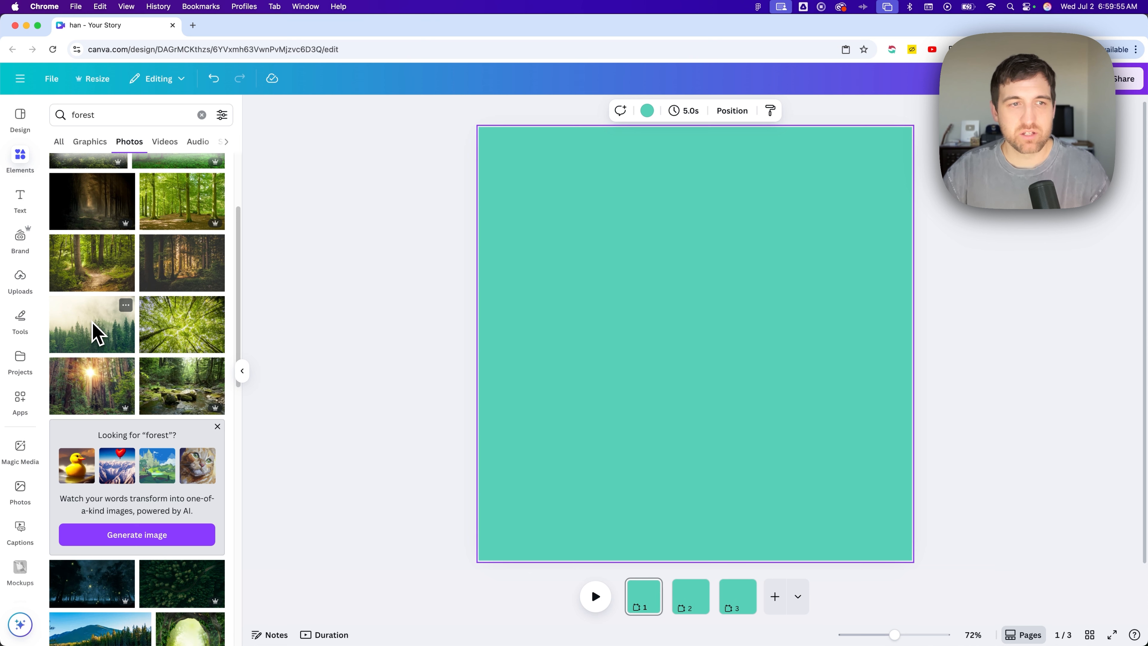
left_click_drag(93, 333, 489, 260)
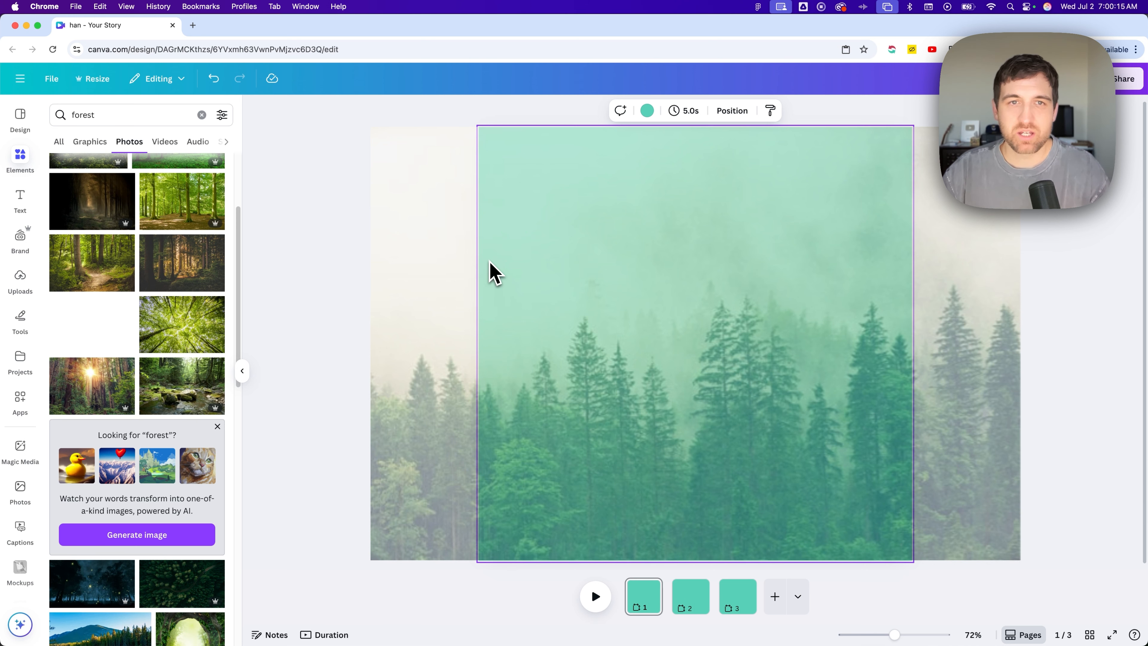
left_click_drag(490, 261, 489, 261)
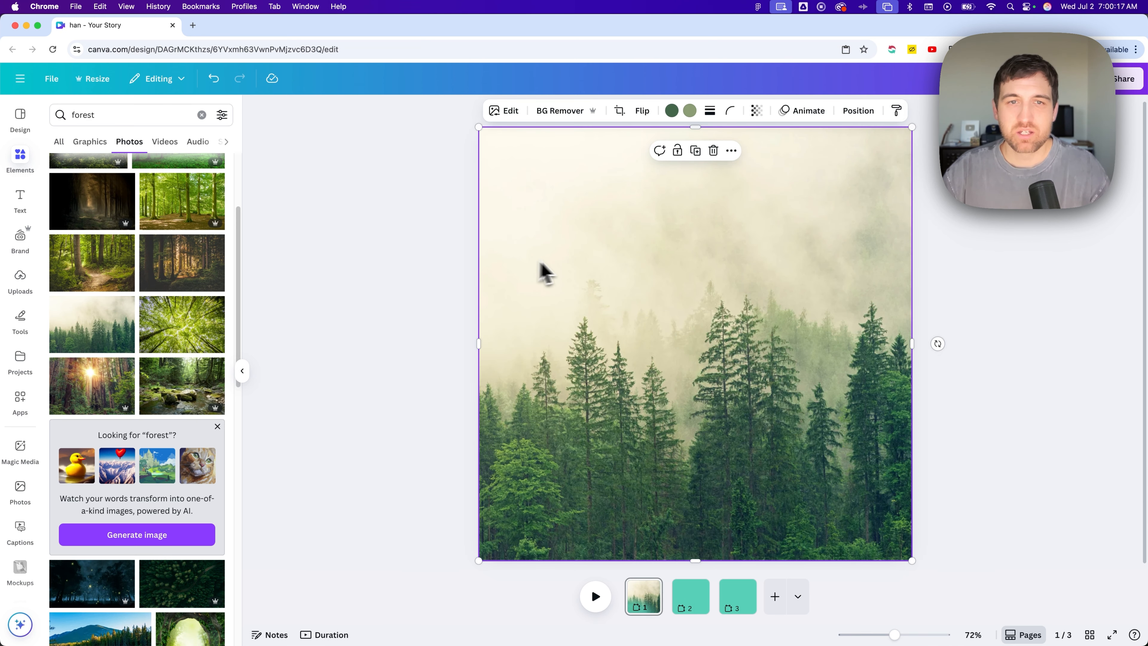
left_click(452, 309)
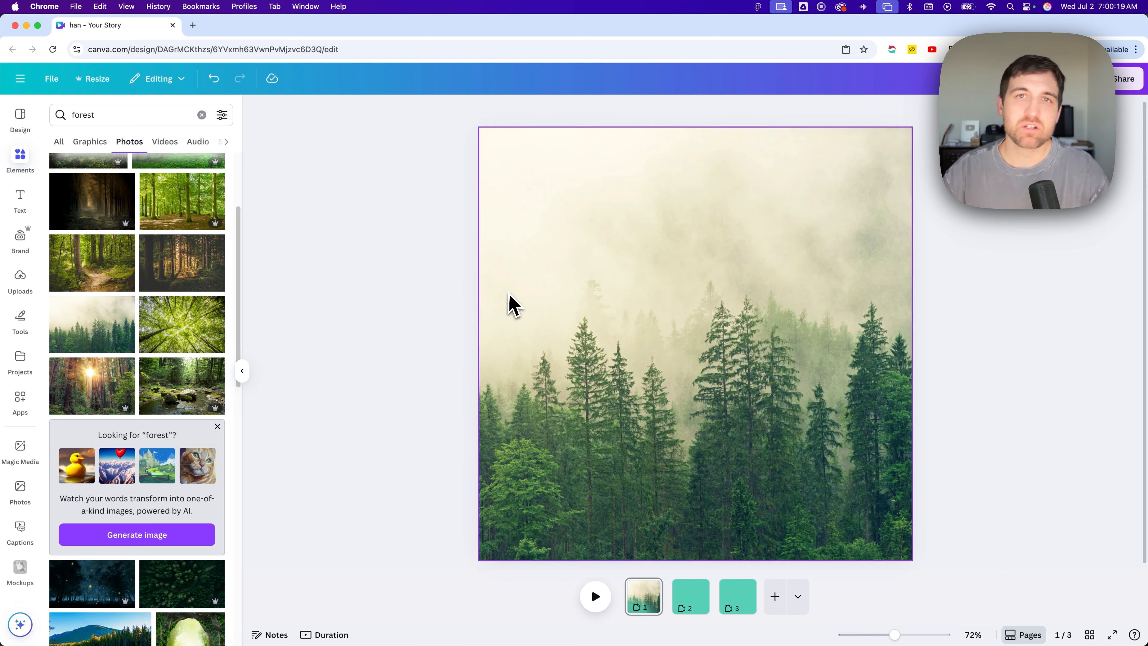
Shift the forest photo down and to the right on page 1, and replace the page background with it
left_click(539, 292)
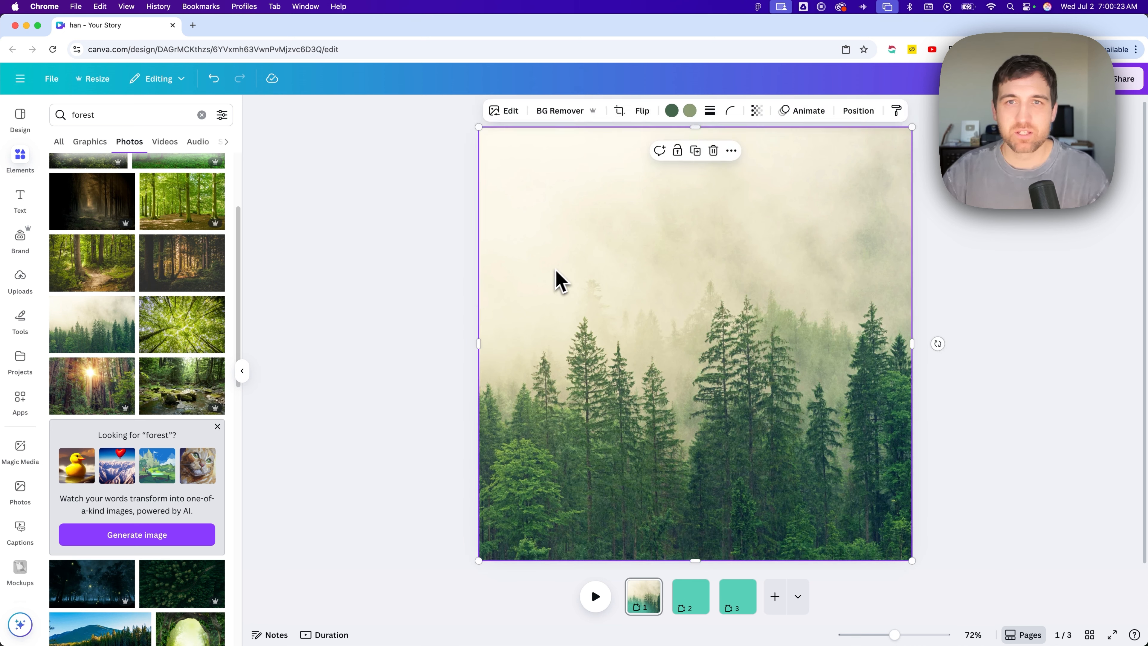
left_click_drag(563, 264, 609, 273)
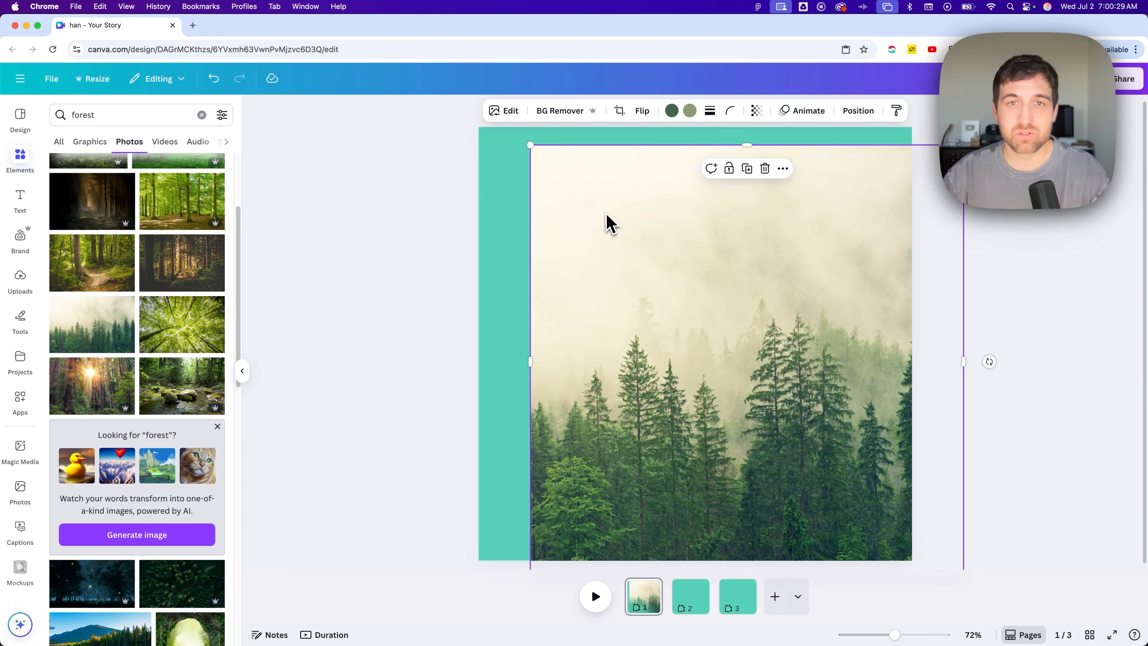
left_click_drag(606, 216, 591, 212)
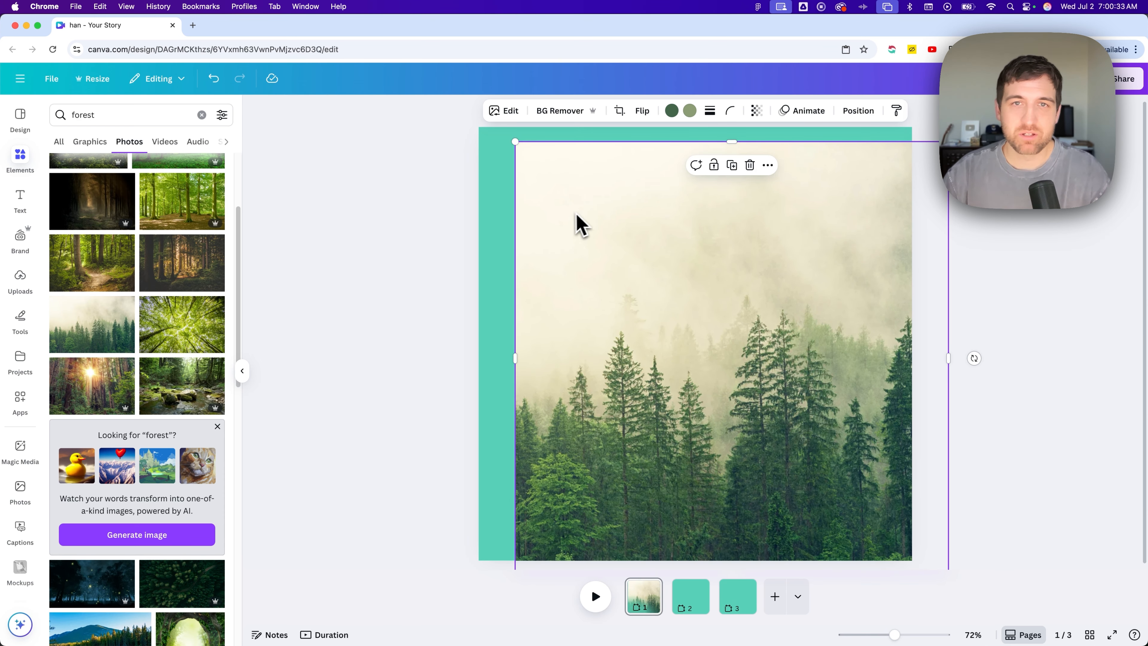
left_click_drag(592, 198, 592, 210)
right_click(583, 194)
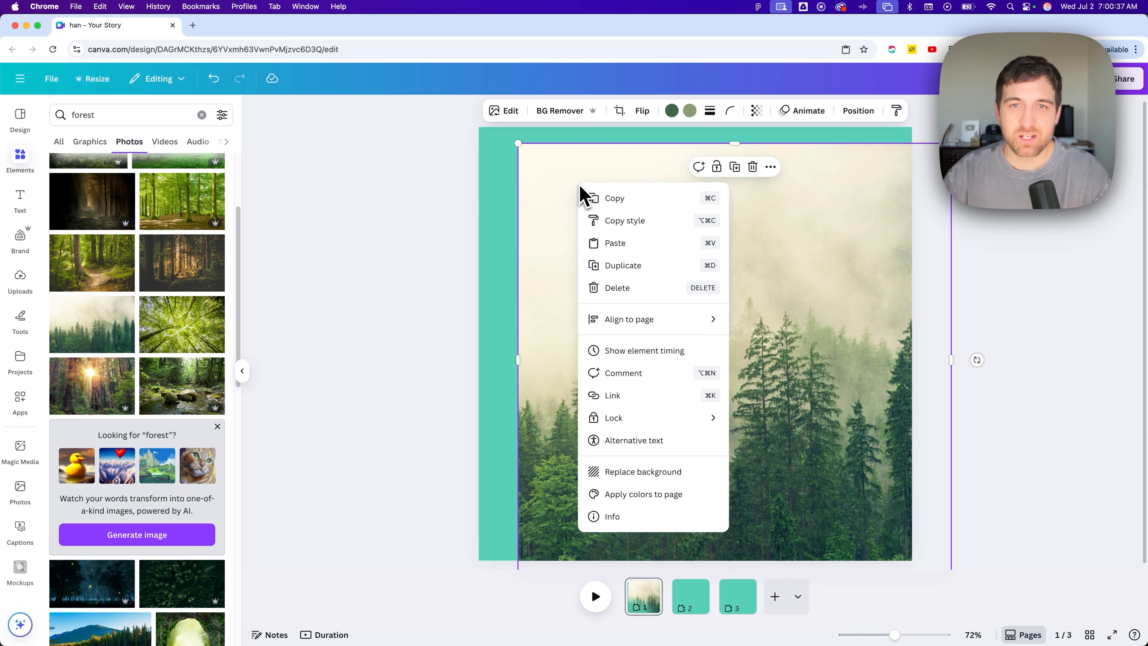
left_click(658, 473)
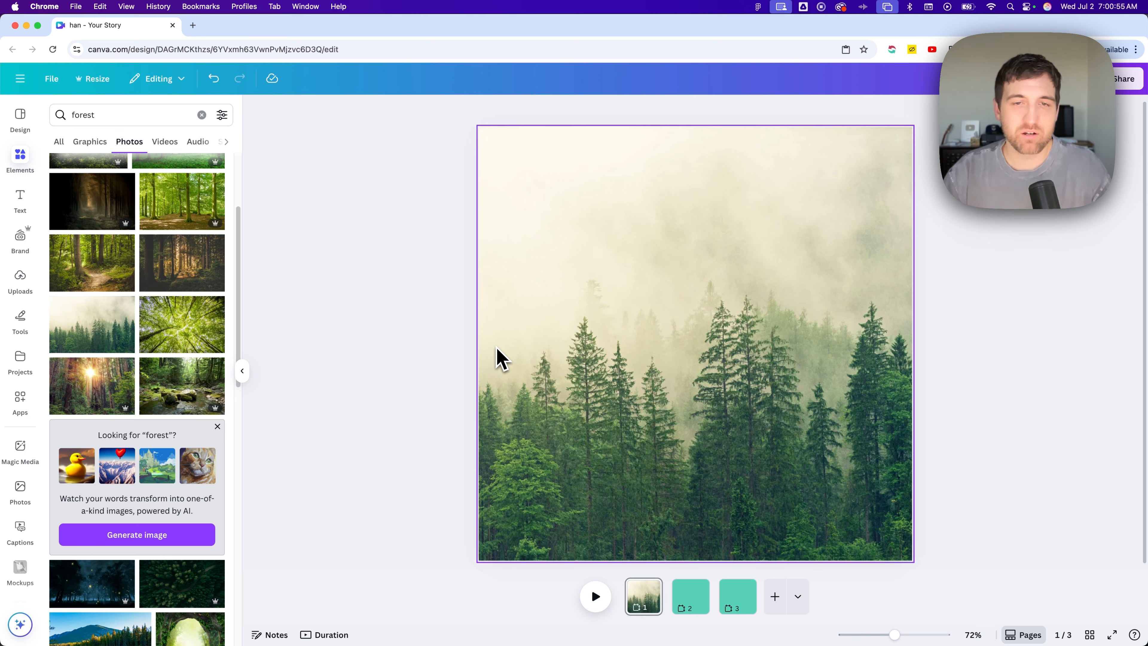
Try the Sangri filter on the forest background and reset the filter to None
left_click(529, 325)
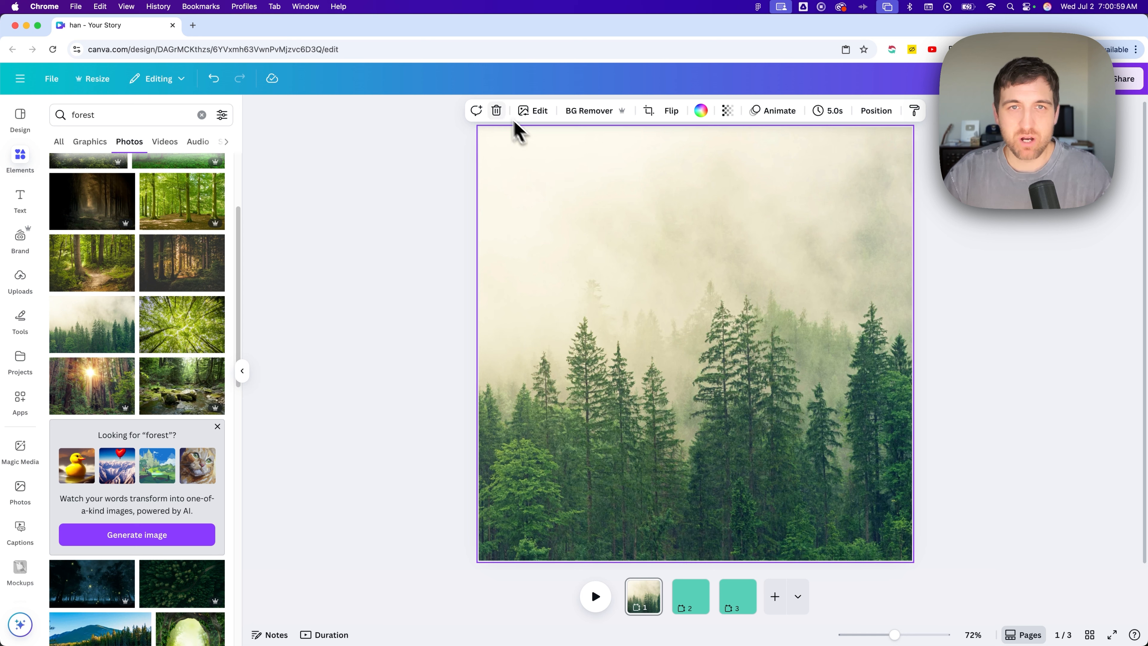
left_click(537, 118)
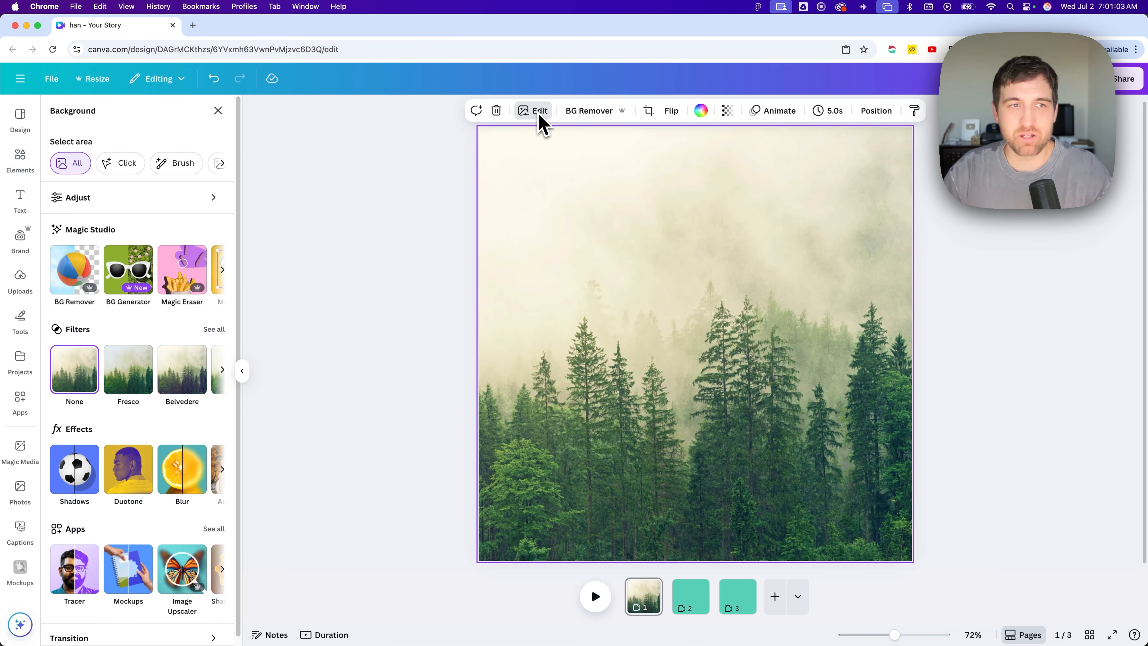
left_click(216, 330)
left_click(199, 528)
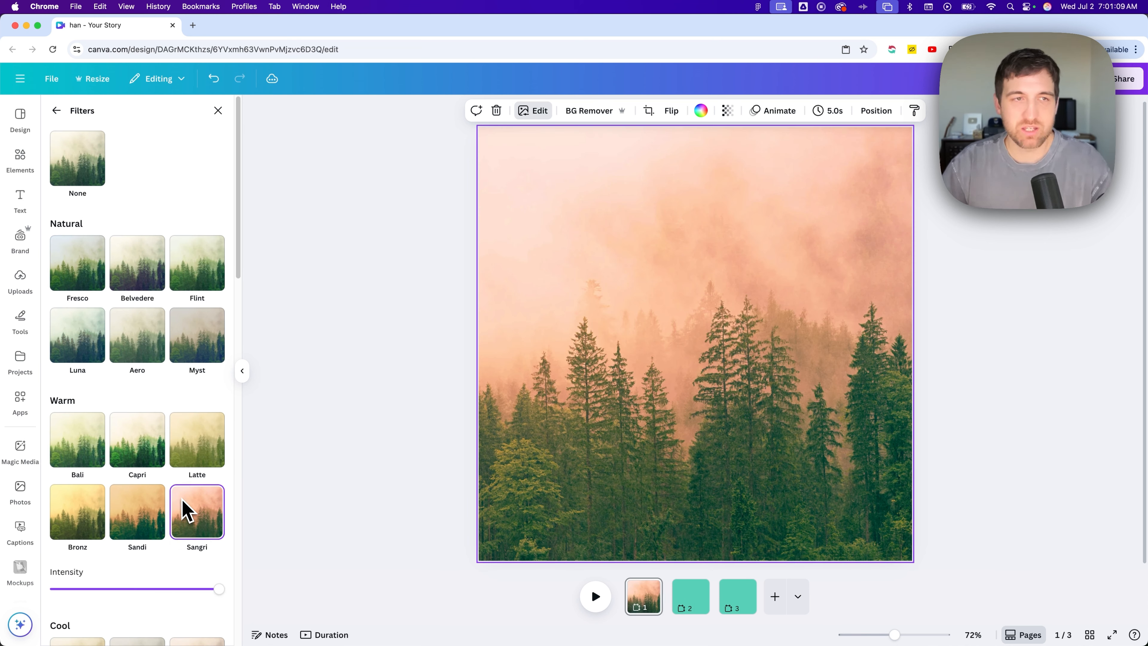
left_click(77, 158)
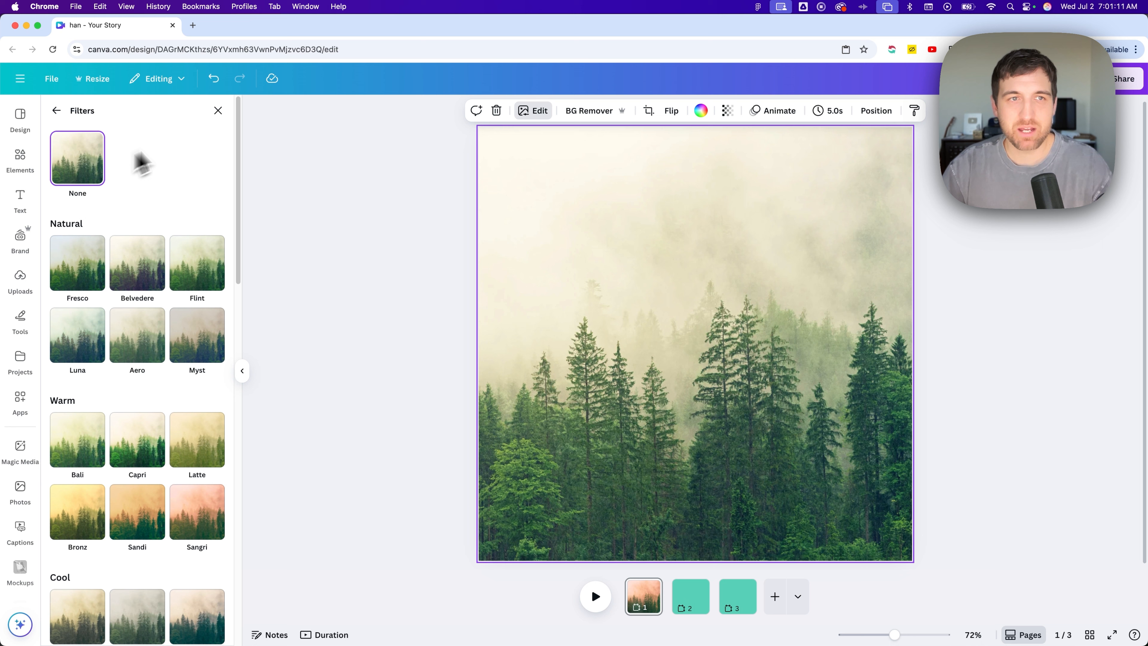
left_click(218, 112)
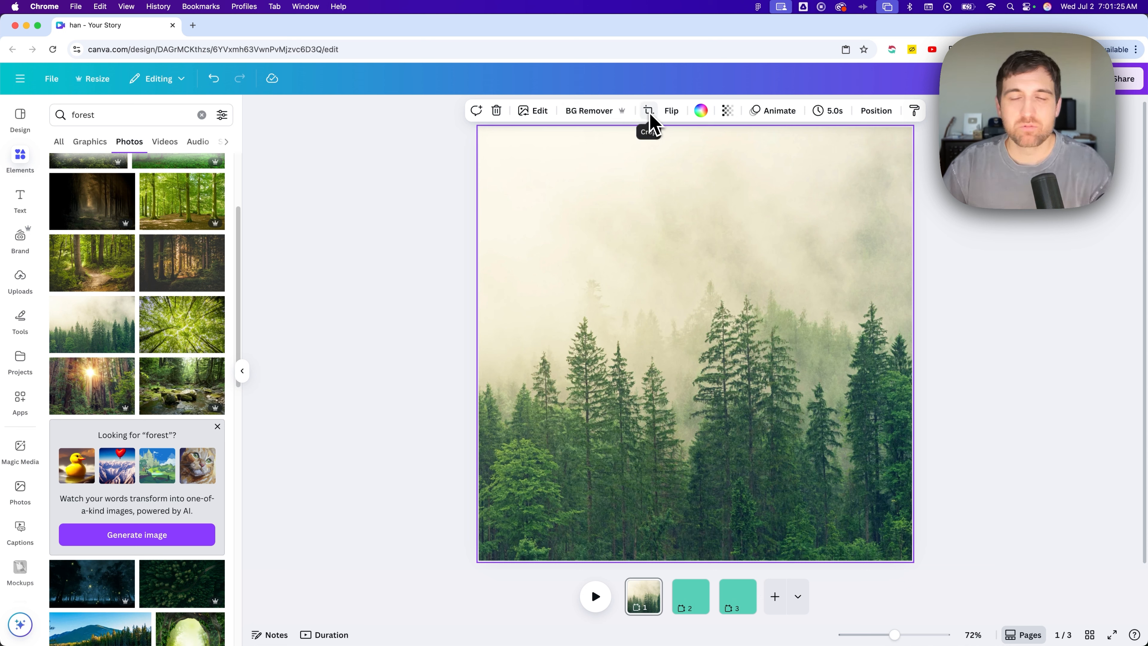
Check the forest background's flip options, try adjusting its transparency and set it back to 100
left_click(672, 111)
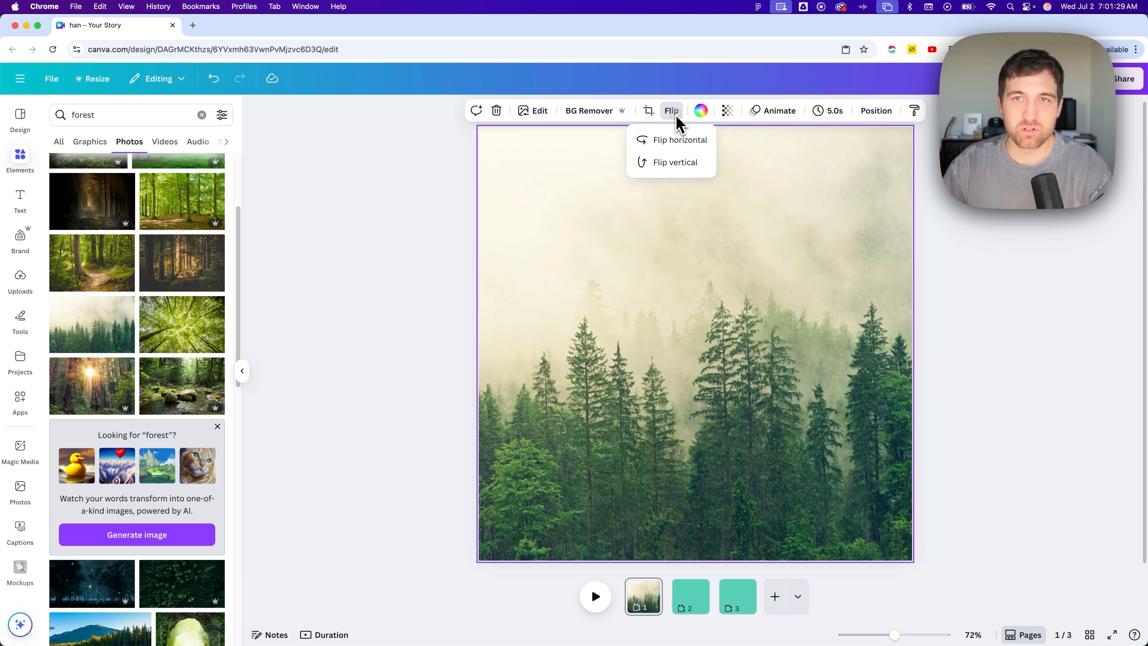
left_click(674, 113)
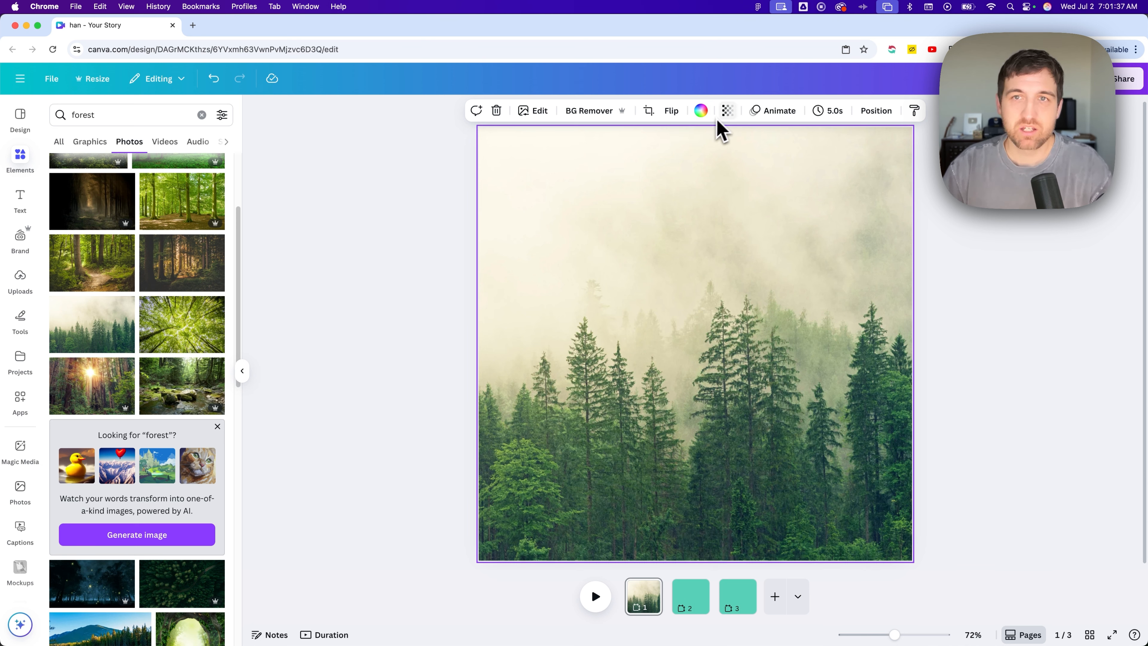
left_click(728, 112)
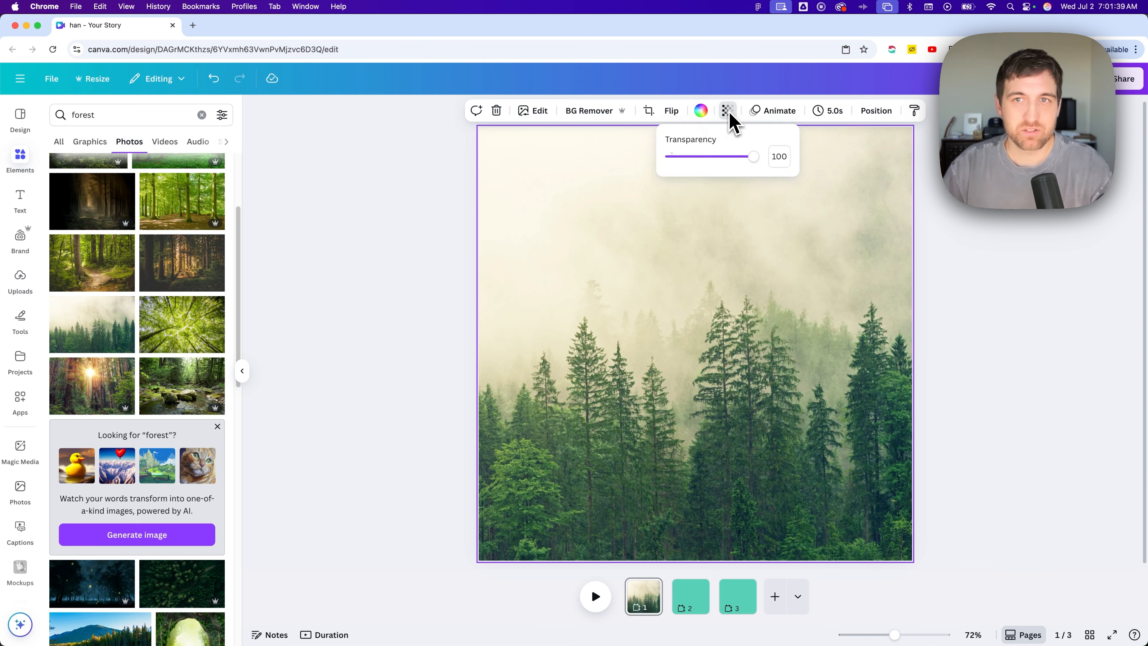
mouse_move(745, 160)
left_mouse_down()
mouse_move(671, 164)
mouse_move(764, 162)
left_mouse_up()
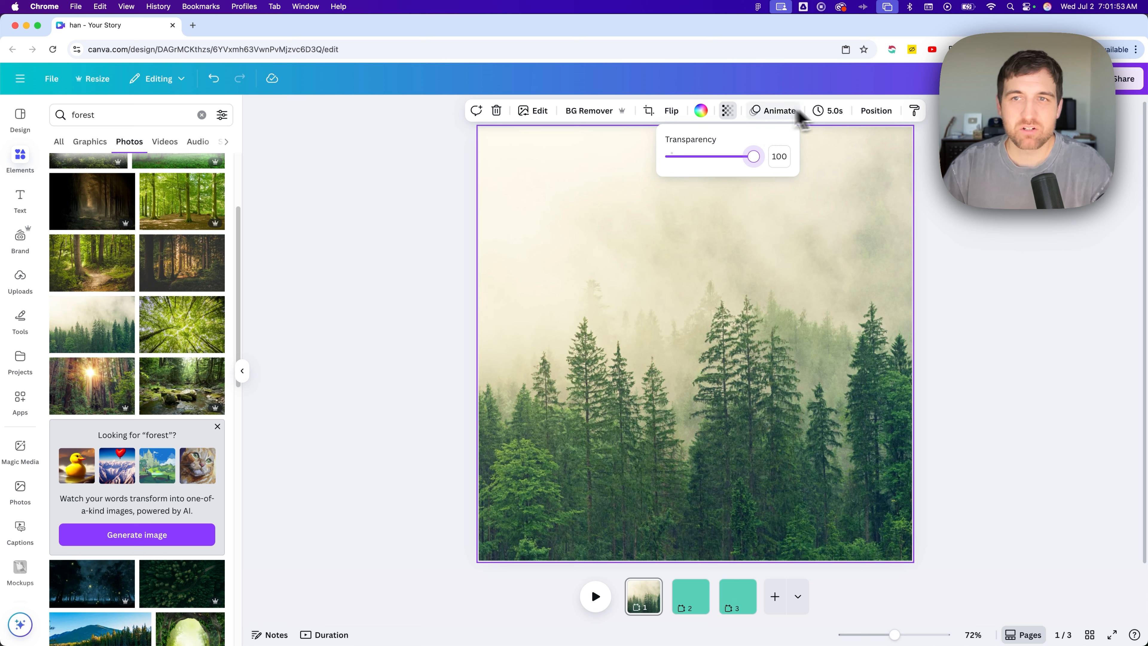
Copy the style of page 1's forest background and paste it onto page 2
left_click(915, 113)
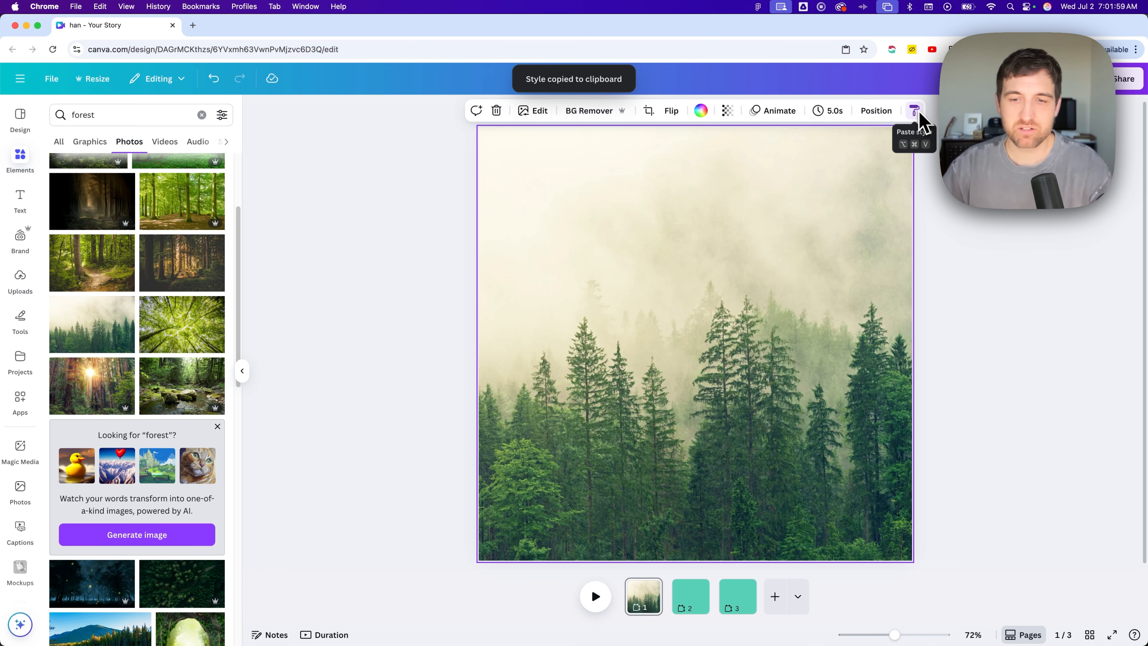
left_click(695, 594)
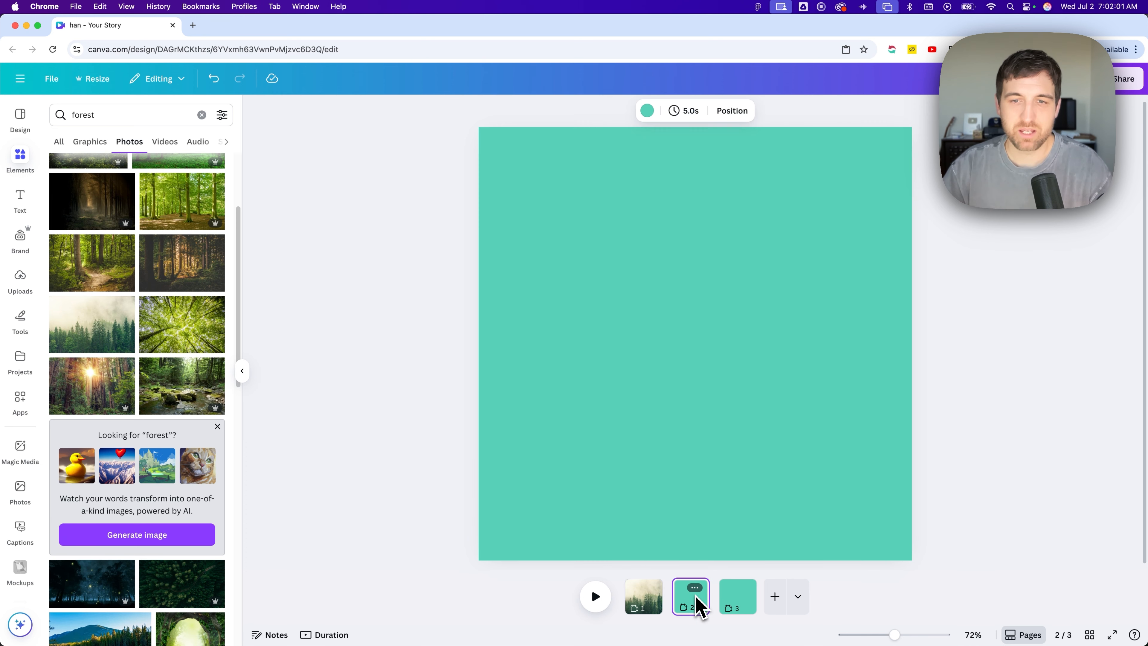
key("super+v")
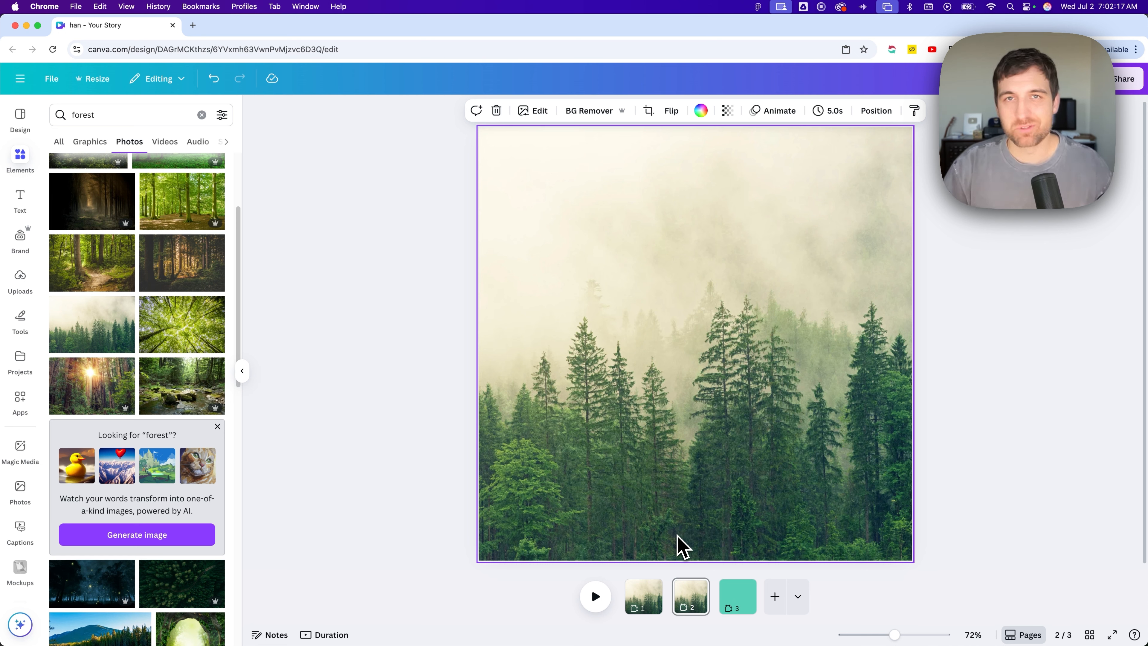
Crop page 1's forest background by enlarging the photo from its lower-right corner and shifting it to the right within the page
left_click(643, 596)
left_click(591, 312)
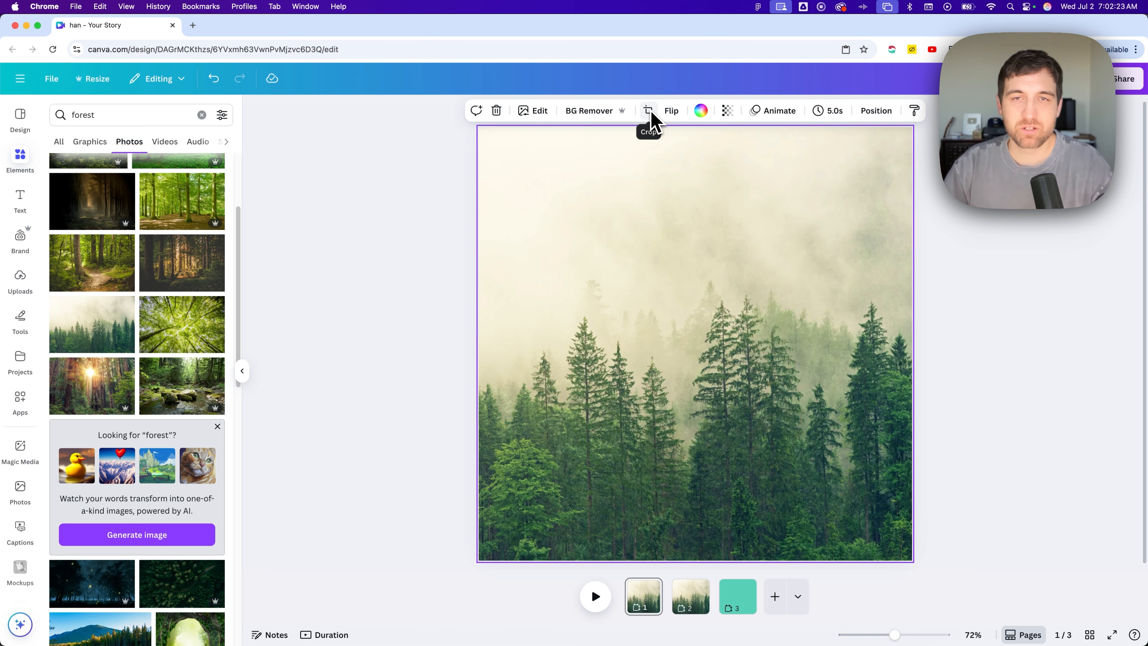
double_click(596, 242)
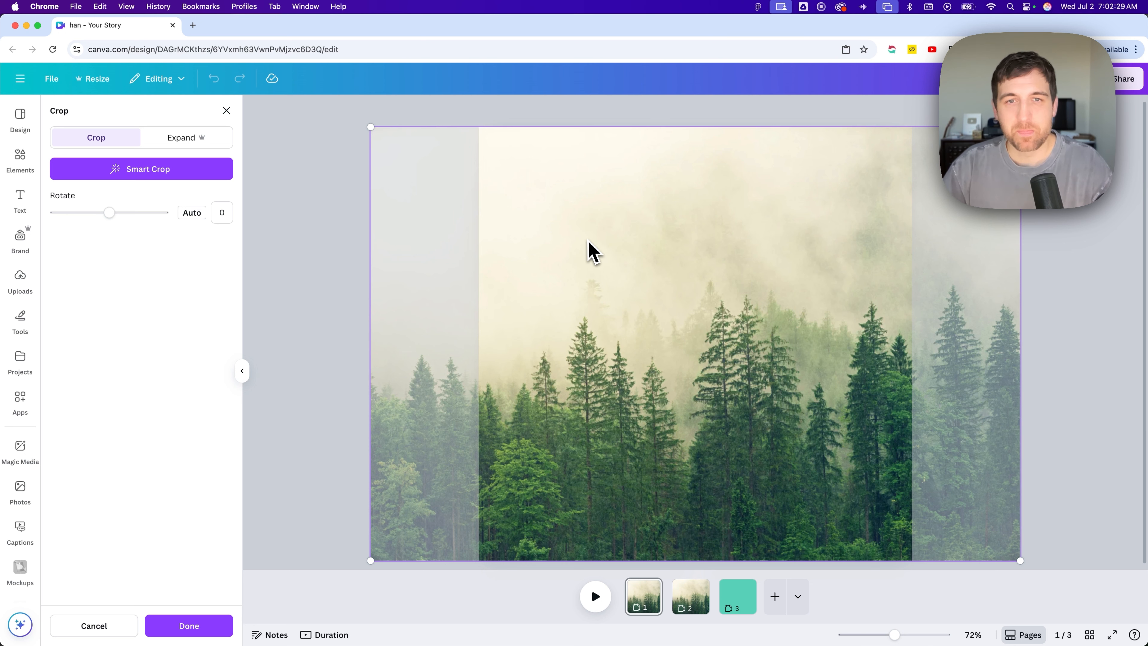
left_click_drag(607, 269, 635, 266)
left_click_drag(895, 638, 878, 639)
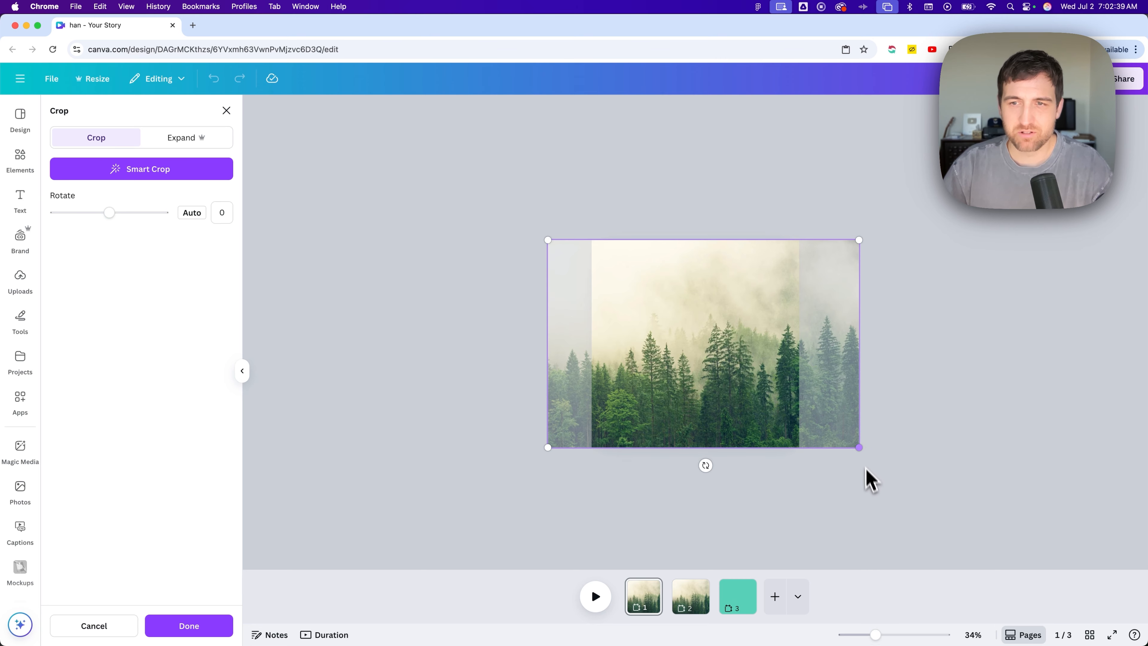
left_click_drag(859, 448, 975, 525)
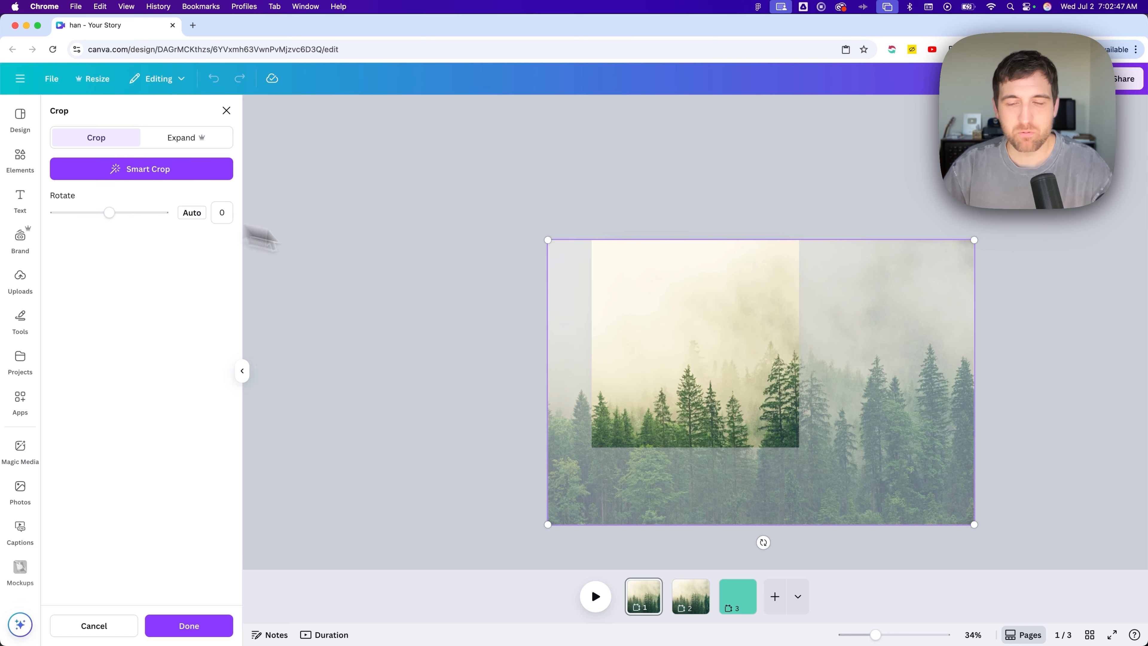
left_click_drag(735, 352, 771, 352)
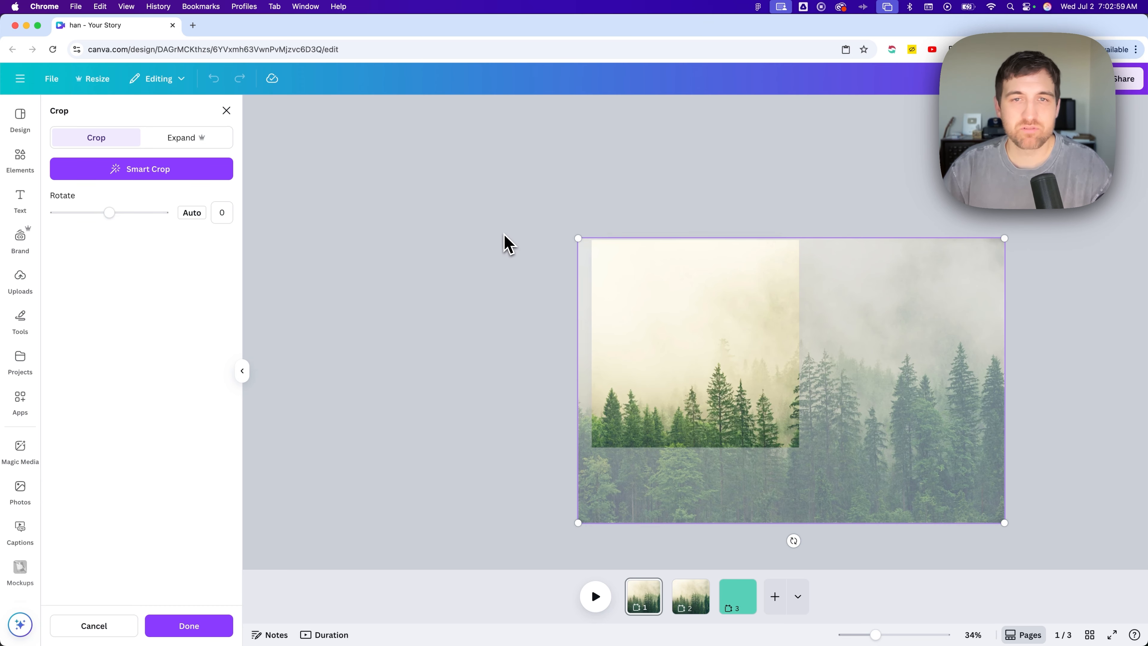
left_click(504, 244)
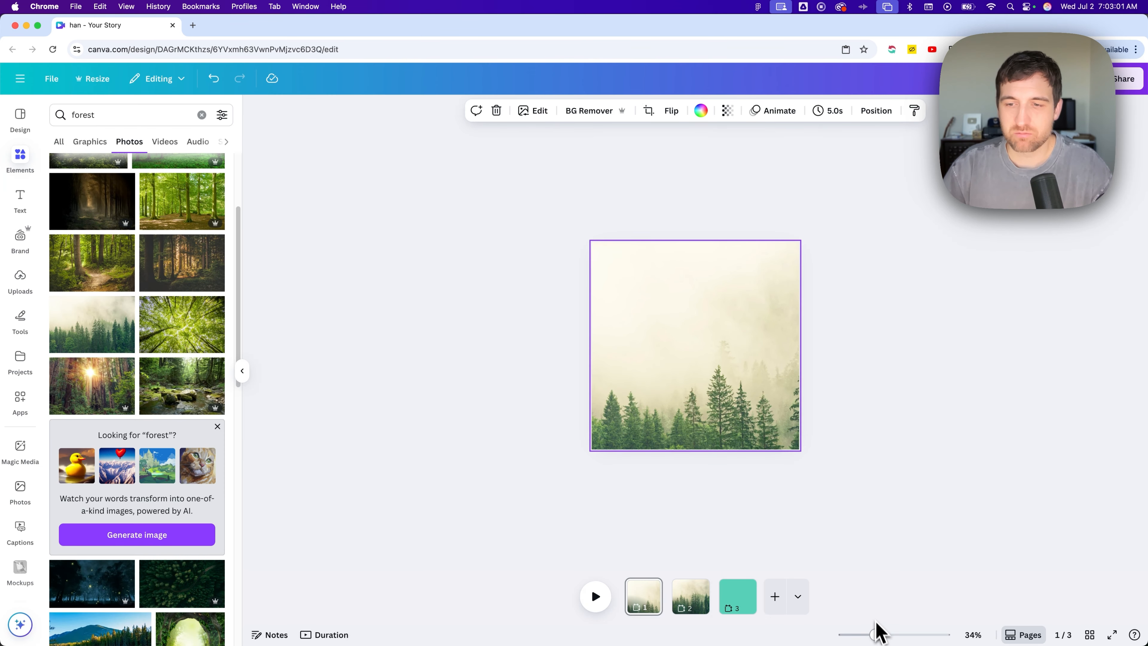
Detach the forest image from page 1's background and move it down and to the right on the page
left_click_drag(876, 634, 894, 635)
left_click(665, 256)
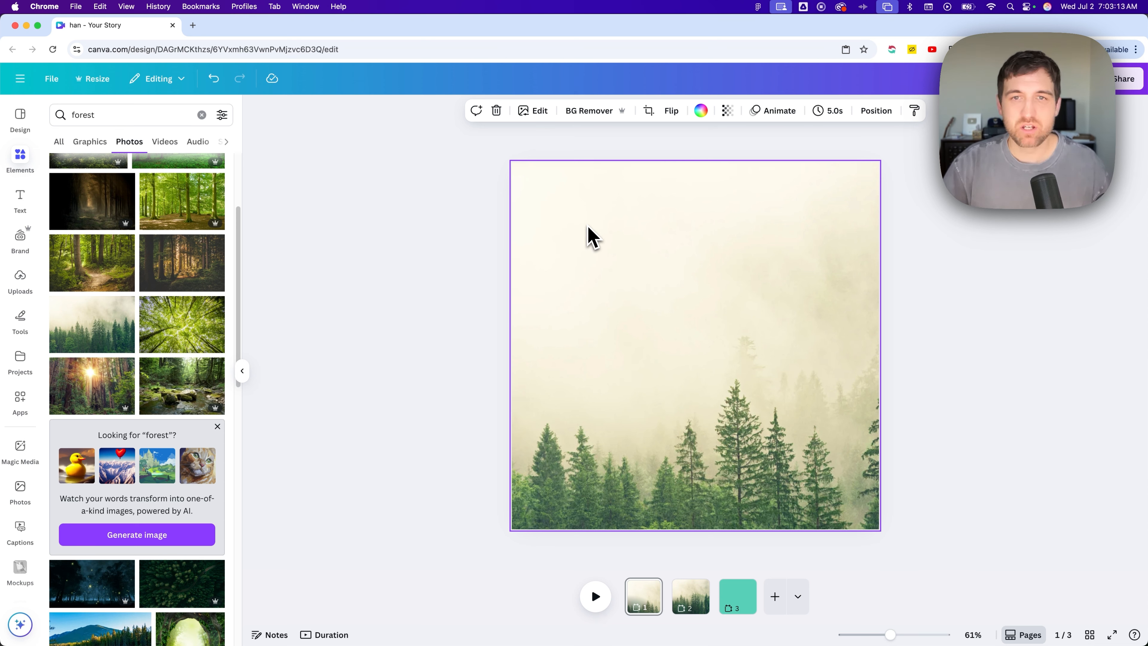
right_click(588, 233)
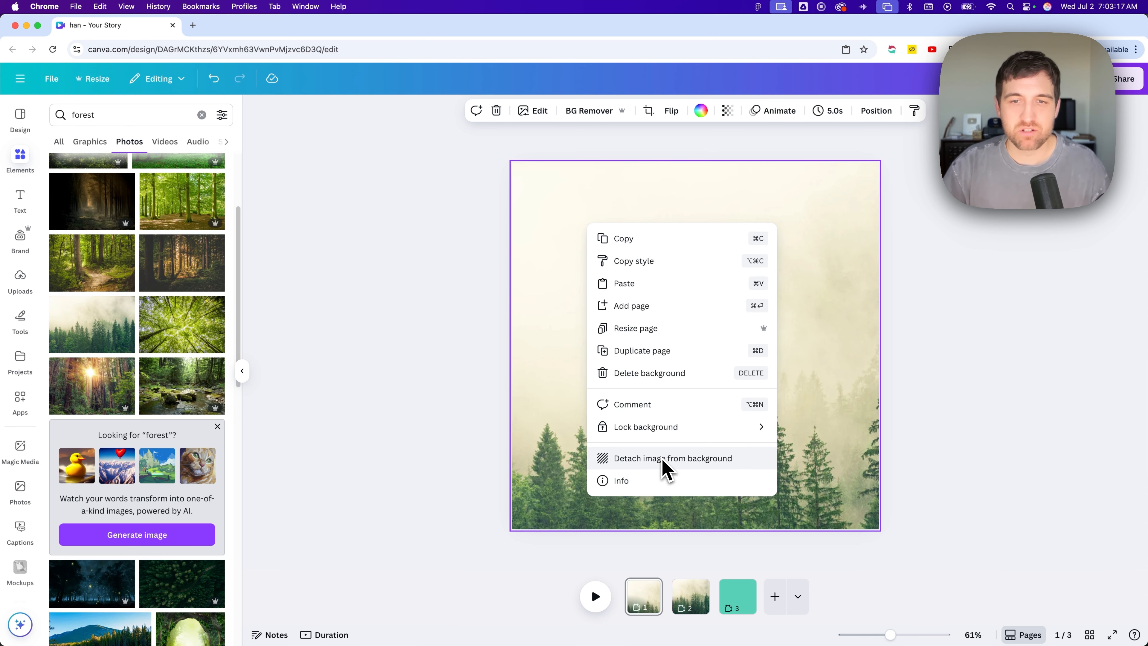
left_click(687, 461)
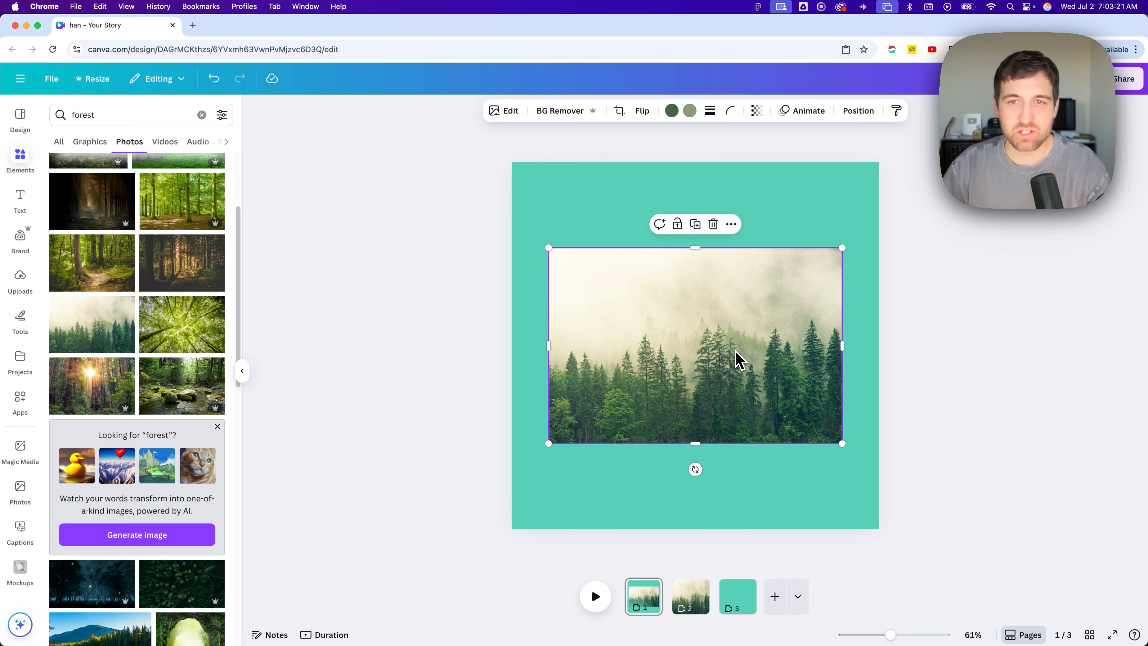
left_click_drag(735, 358, 761, 405)
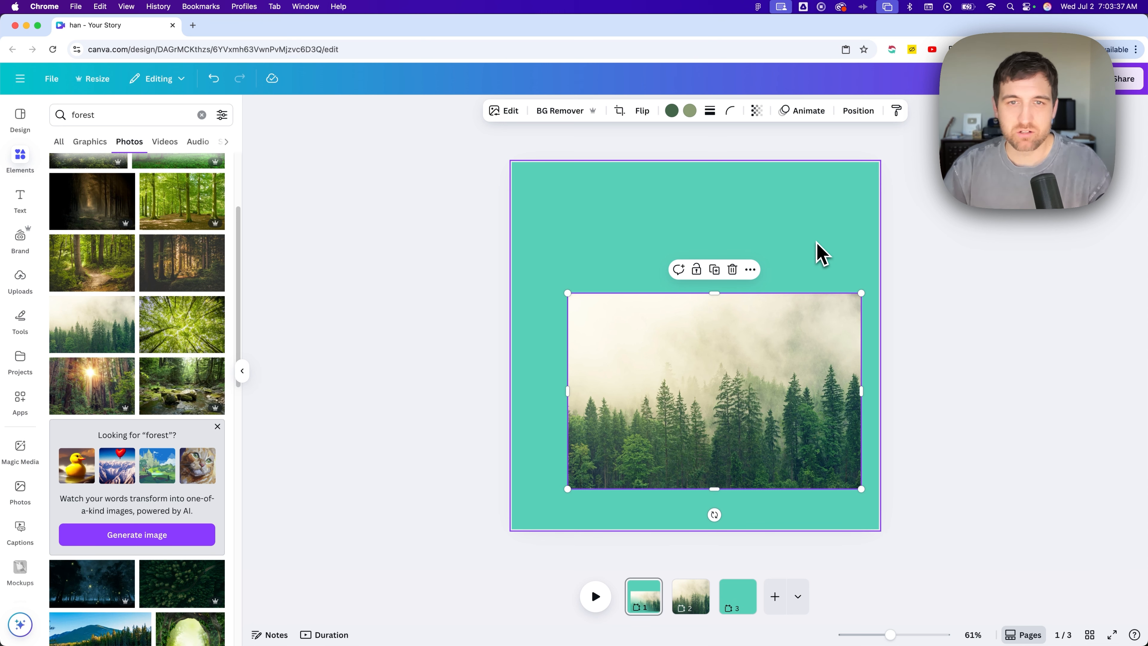
Undo the move and the detachment of page 1's forest image, and select the background
key("super+z")
key("super+z")
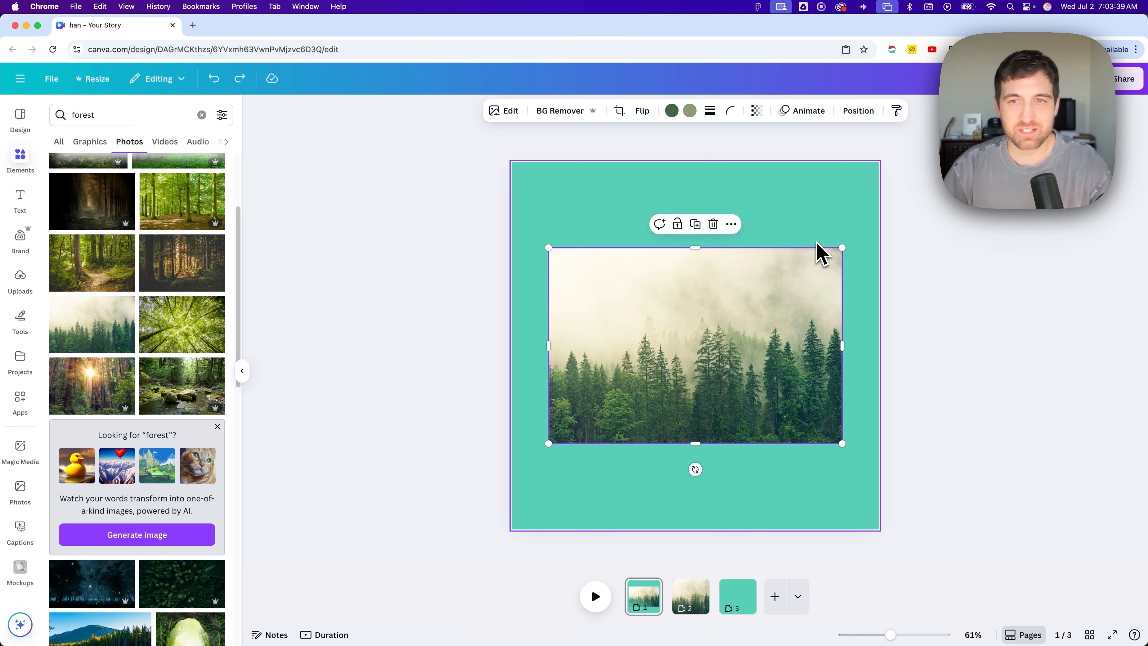
left_click(723, 298)
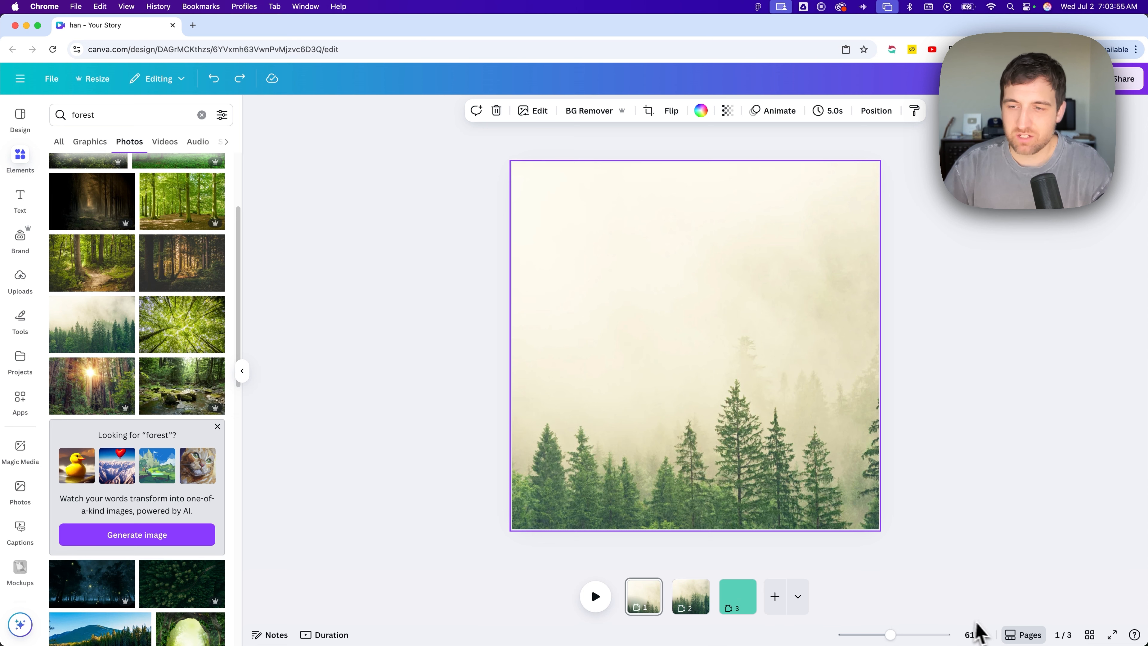
View the pages in the vertical scrolling layout and return to the thumbnail layout
left_click(989, 622)
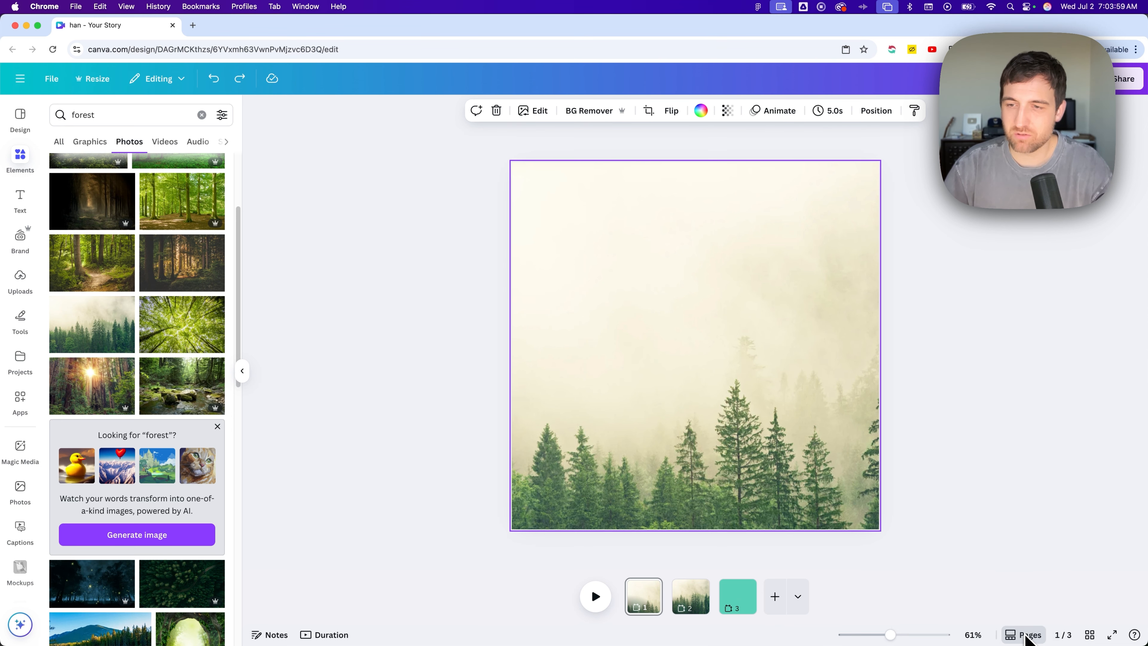
left_click(1026, 635)
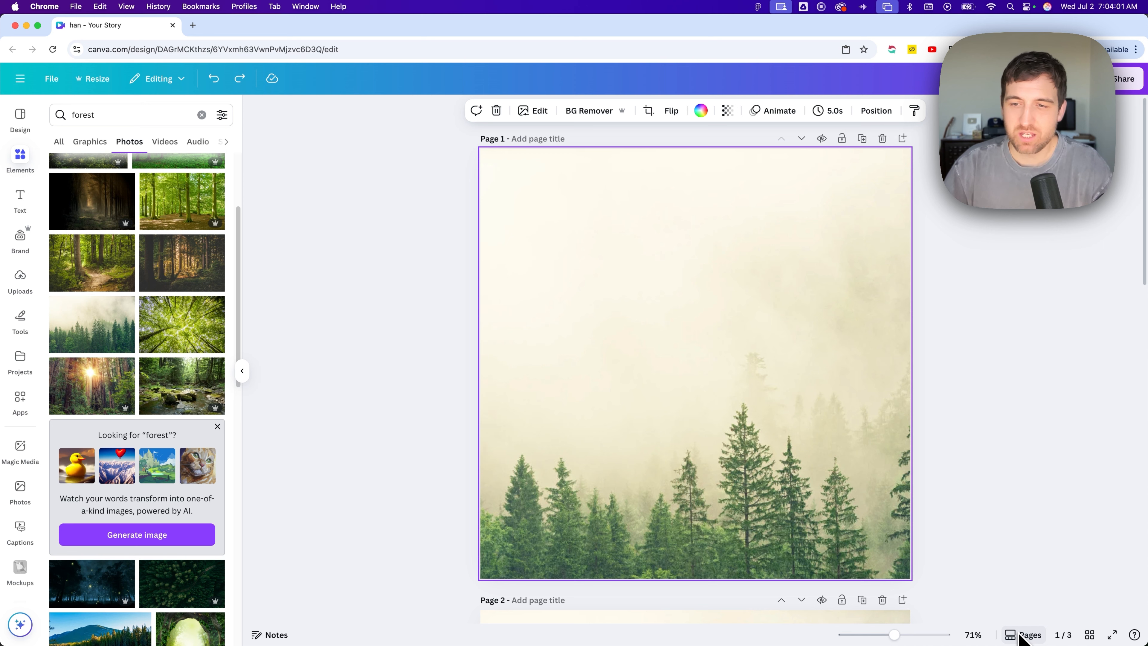
scroll(902, 509, "down", 5)
scroll(899, 508, "up", 5)
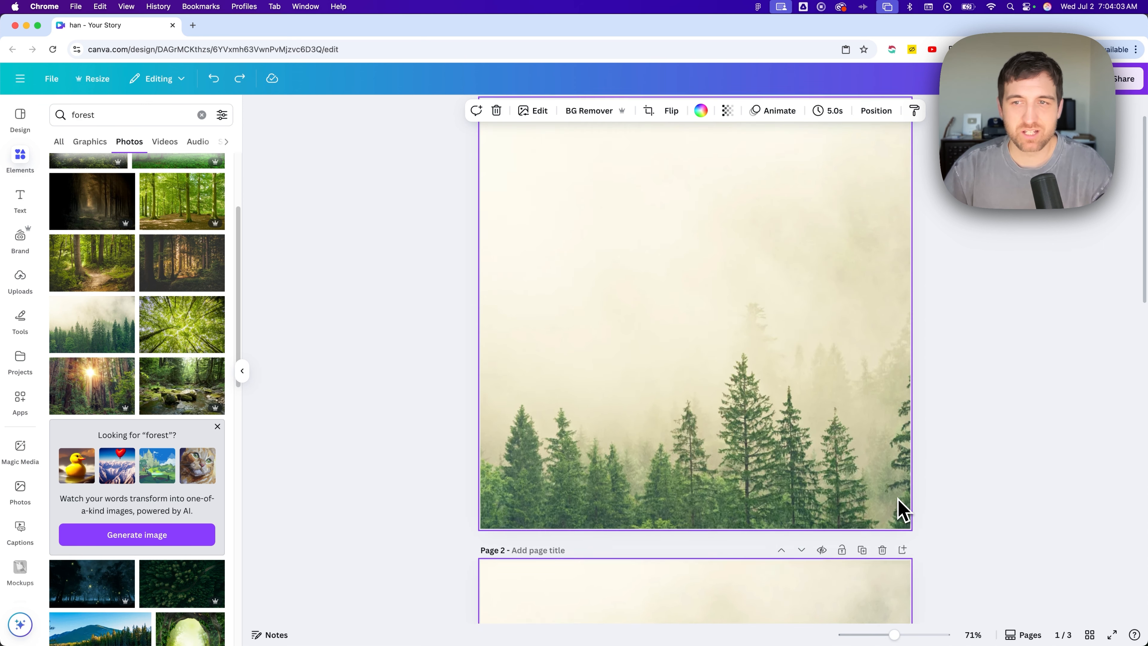
left_click(1023, 635)
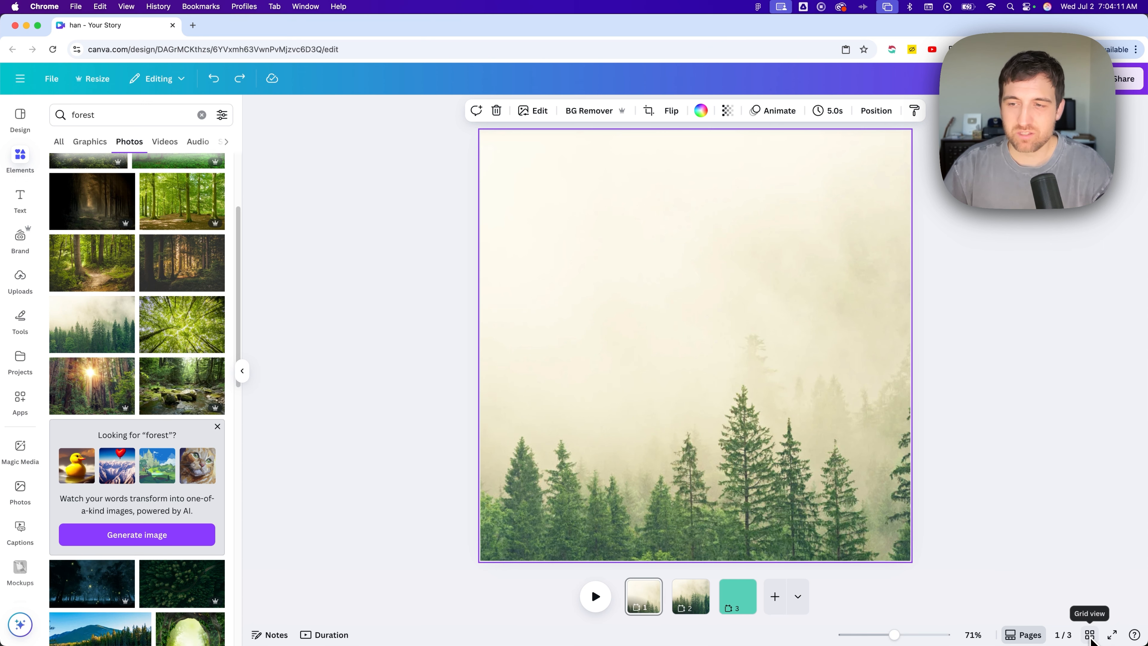
In grid view, copy page 1's page style and paste it onto all three pages
left_click(1089, 635)
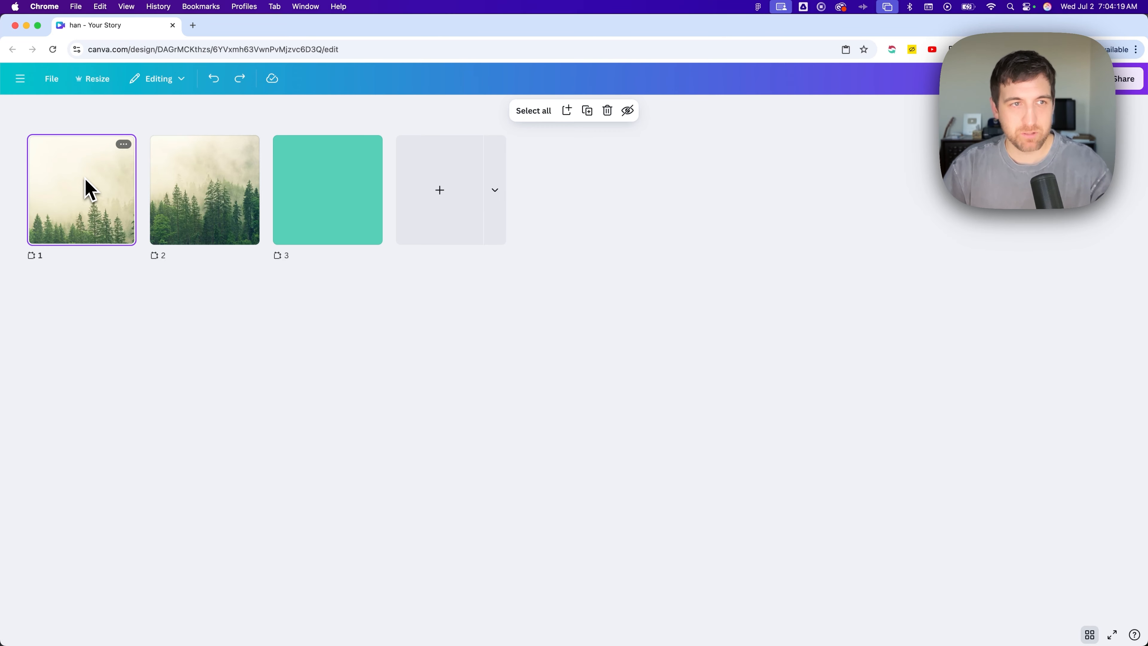
right_click(89, 188)
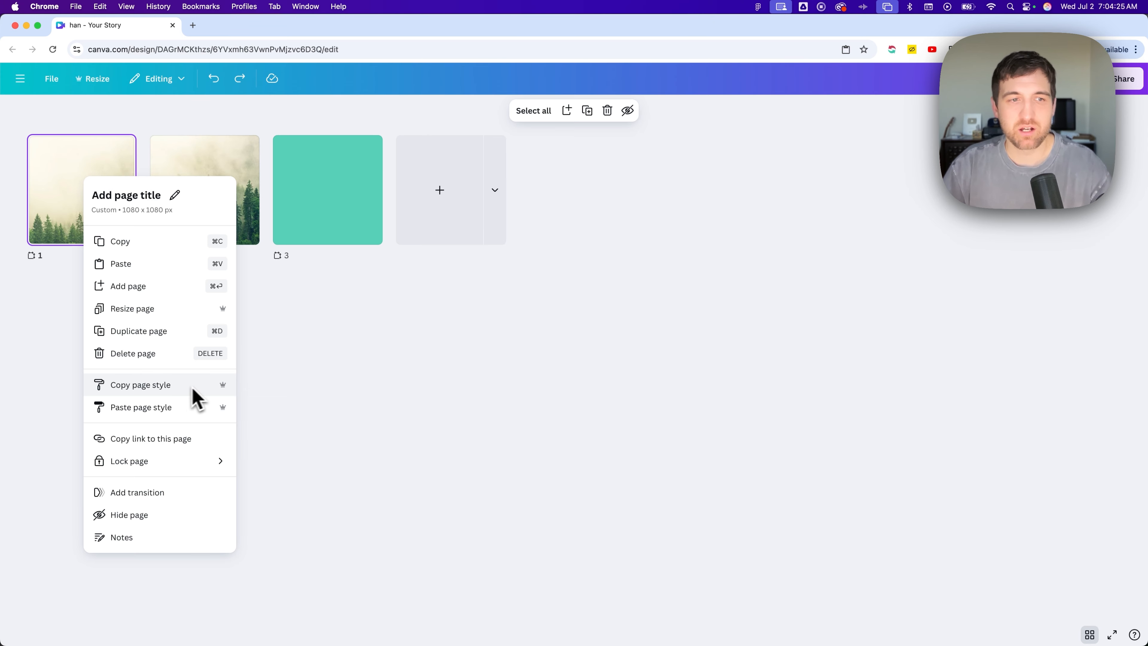
left_click(170, 385)
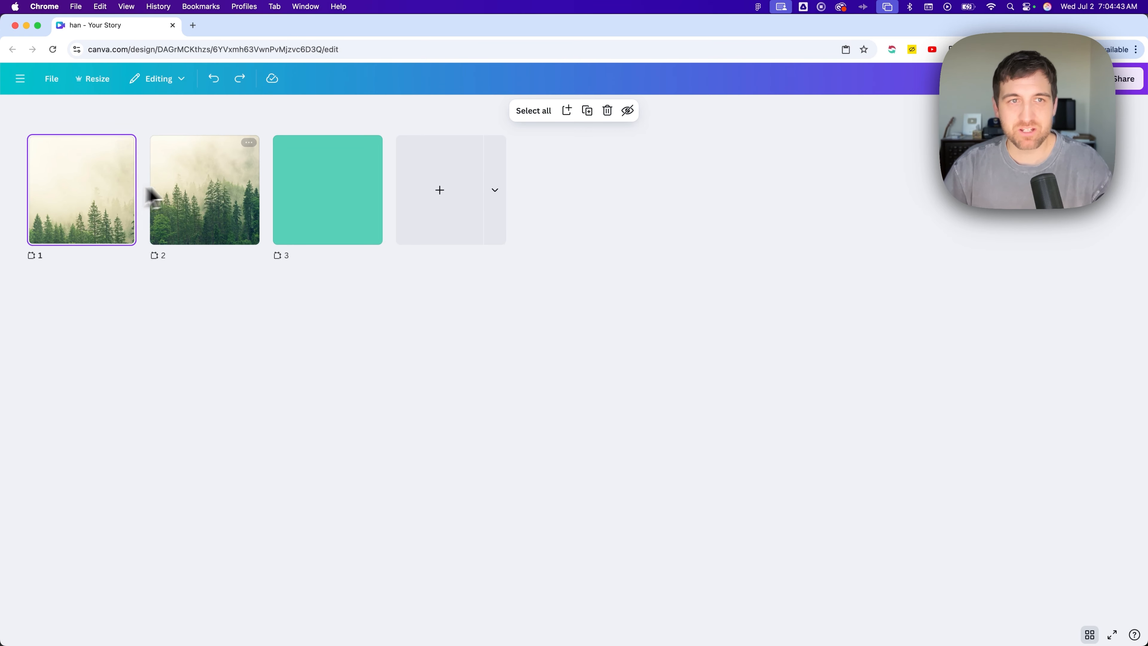
left_click(346, 191, "shift")
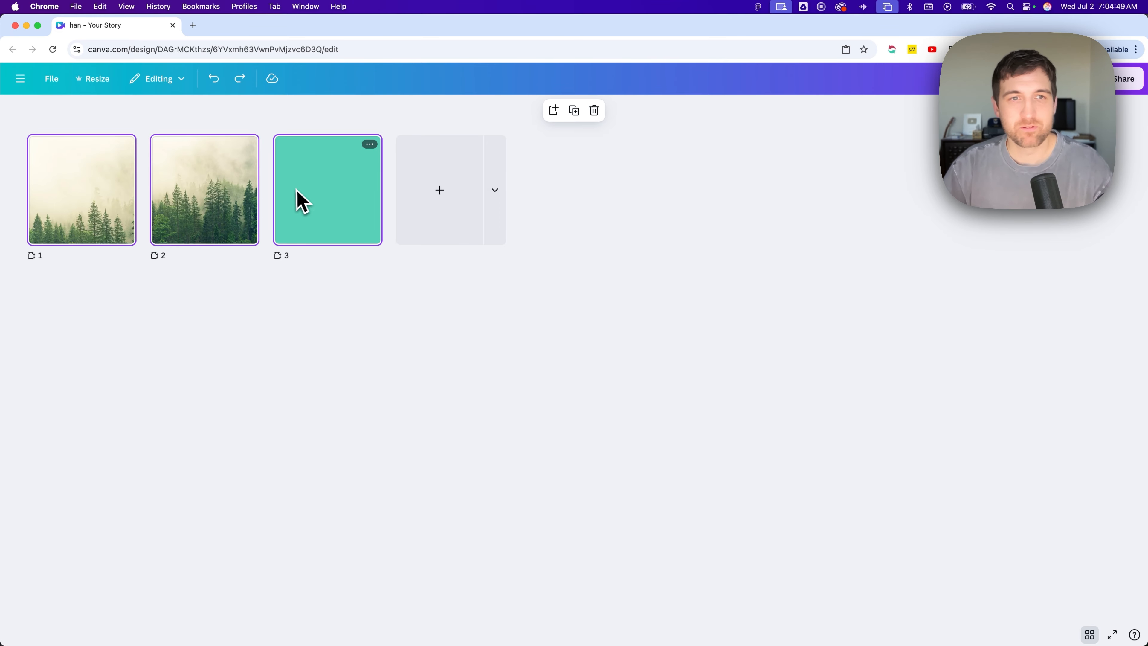
right_click(305, 181)
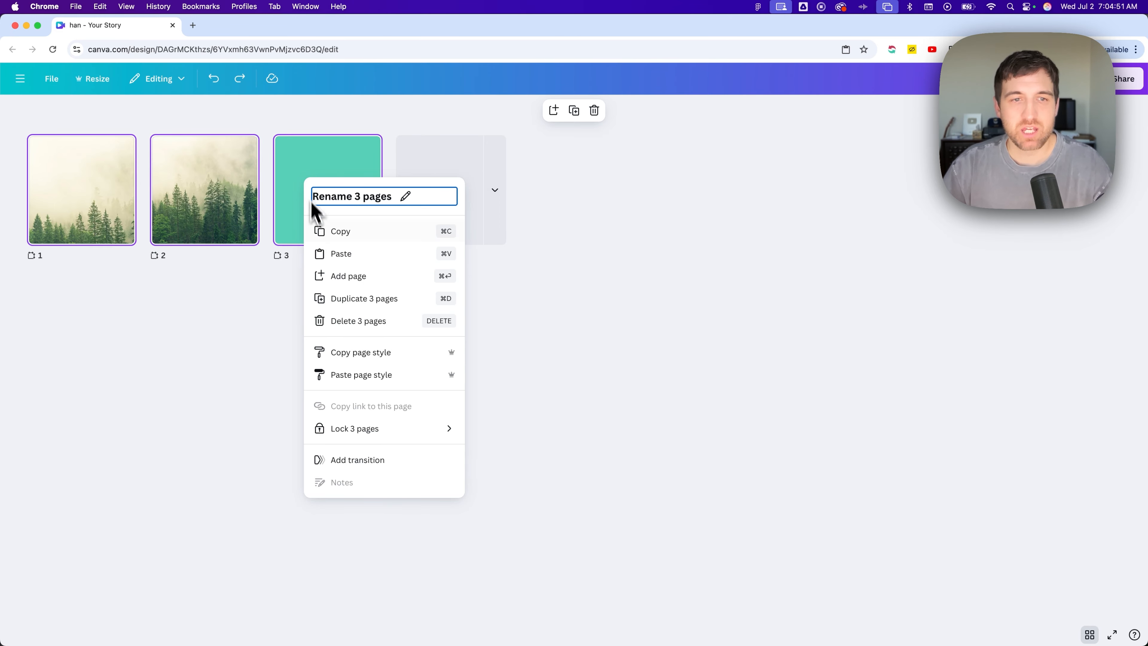
left_click(377, 378)
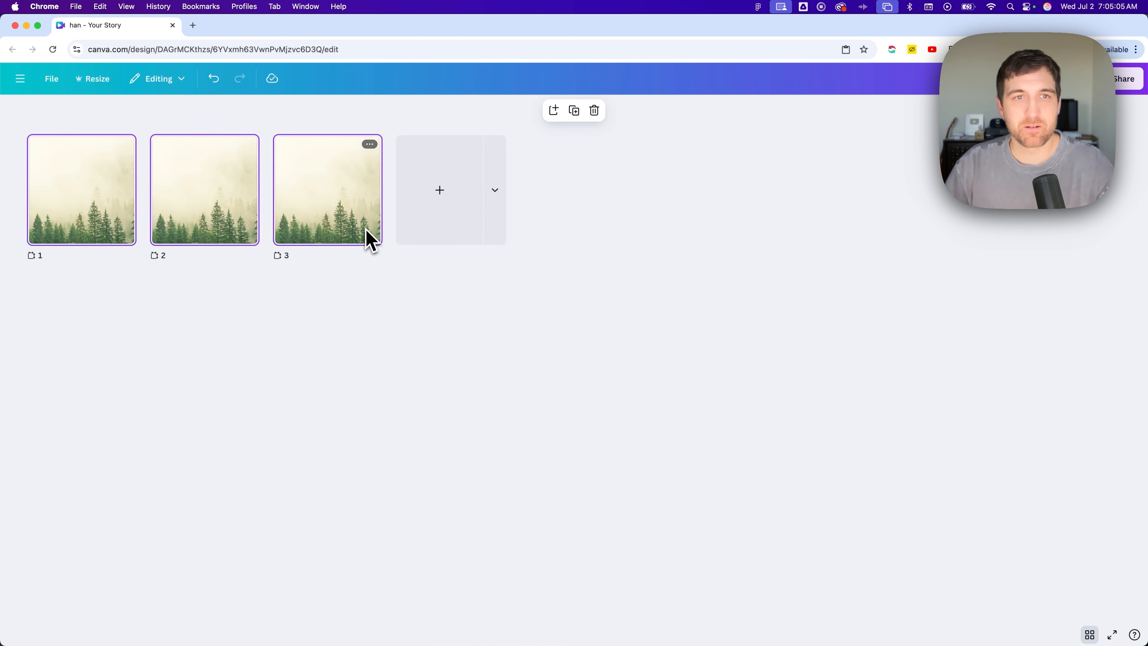
Check page 1's options for copying and pasting the page style, and leave them without choosing any
mouse_move(134, 231)
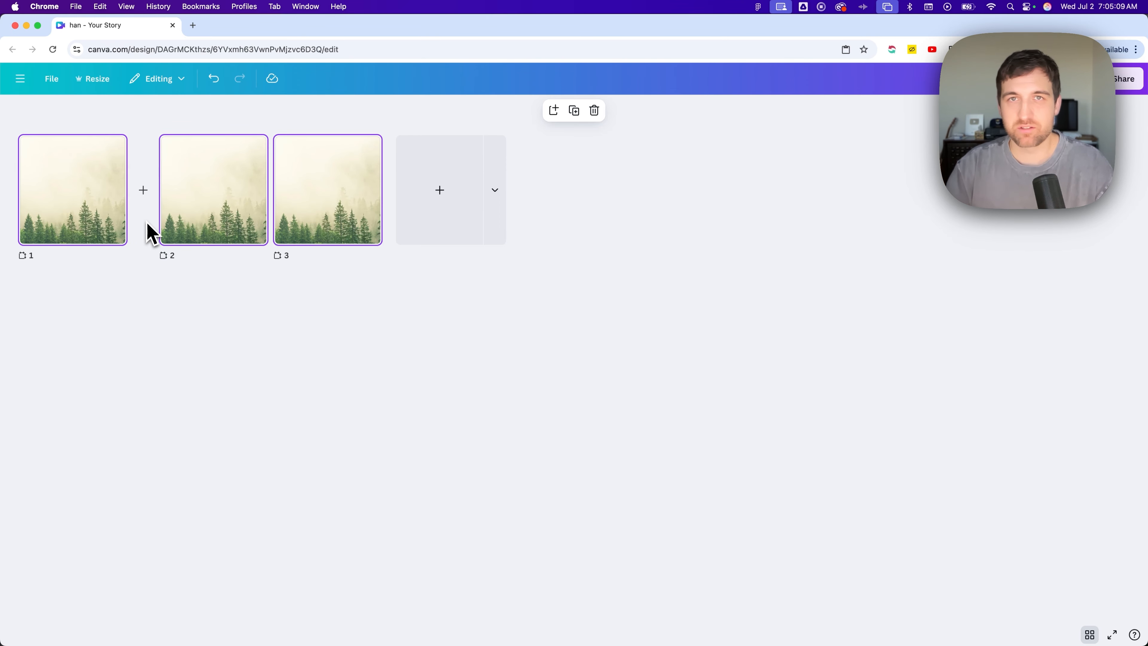
left_click(123, 144)
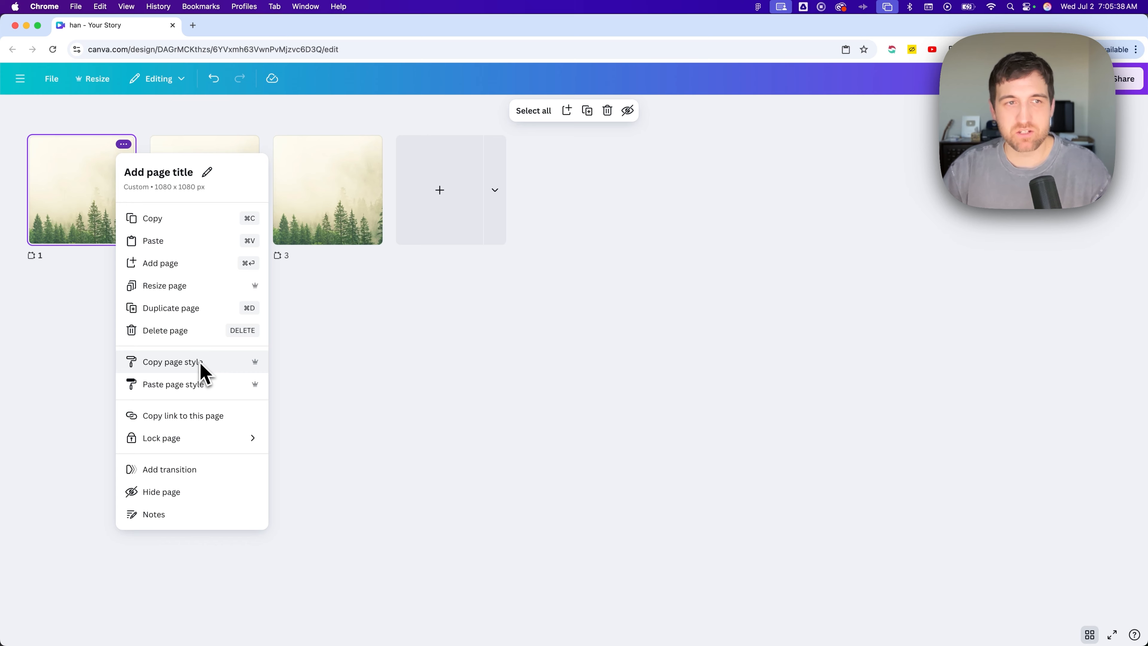
left_click(409, 344)
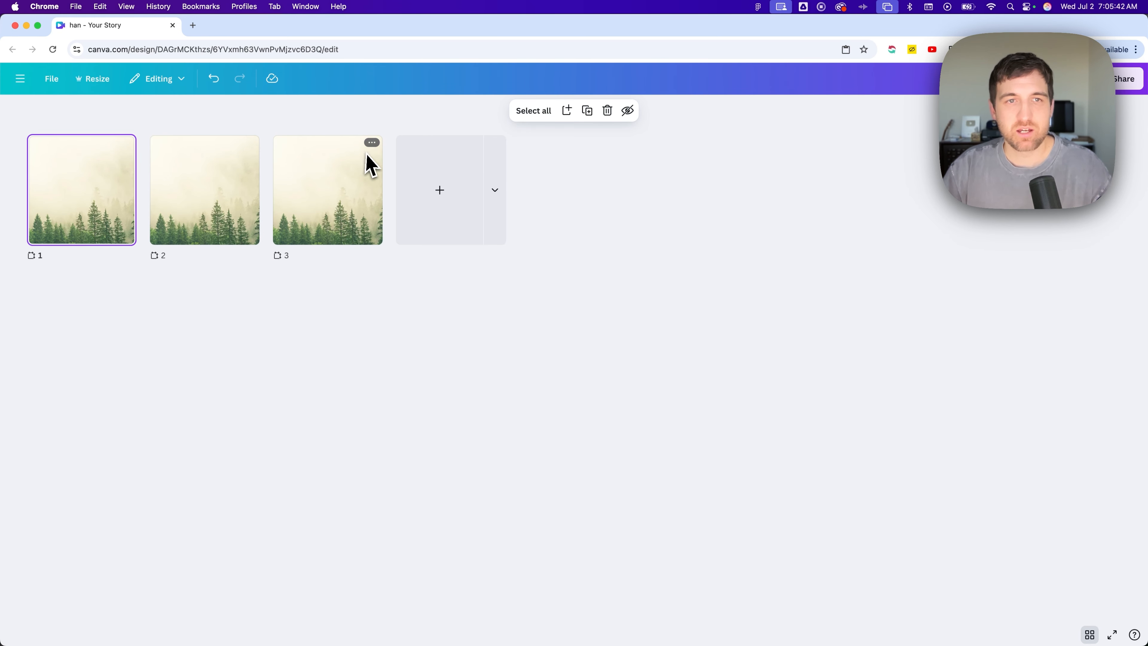
Open page 3 for editing, try flipping its forest background horizontally and flip it back
left_click(343, 178)
double_click(340, 179)
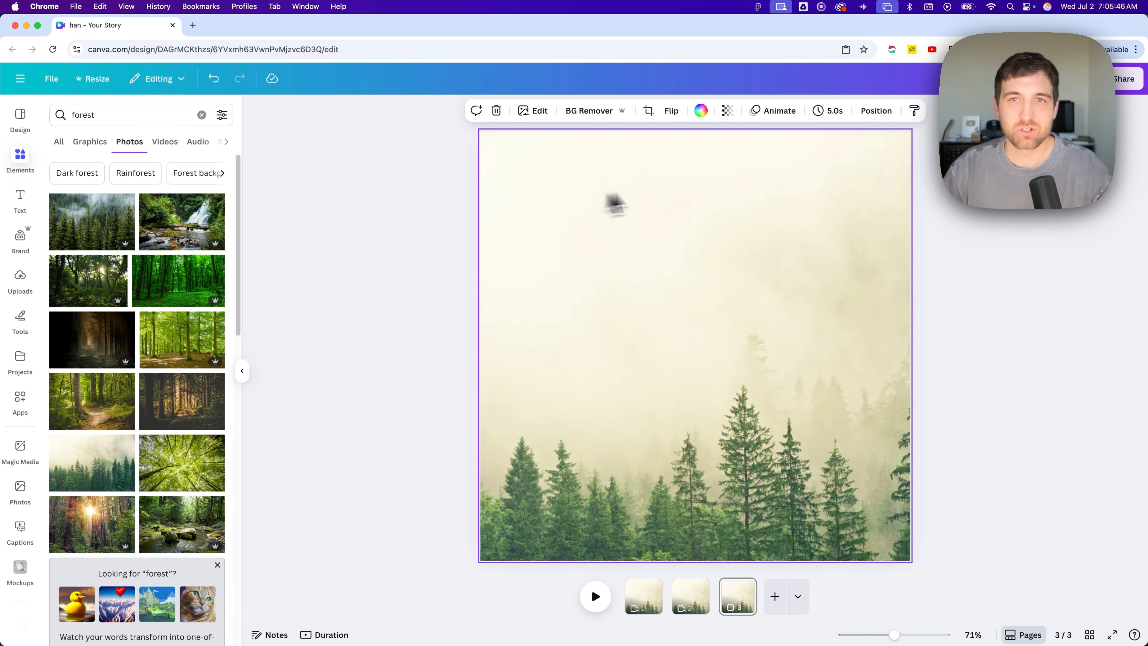
left_click(672, 112)
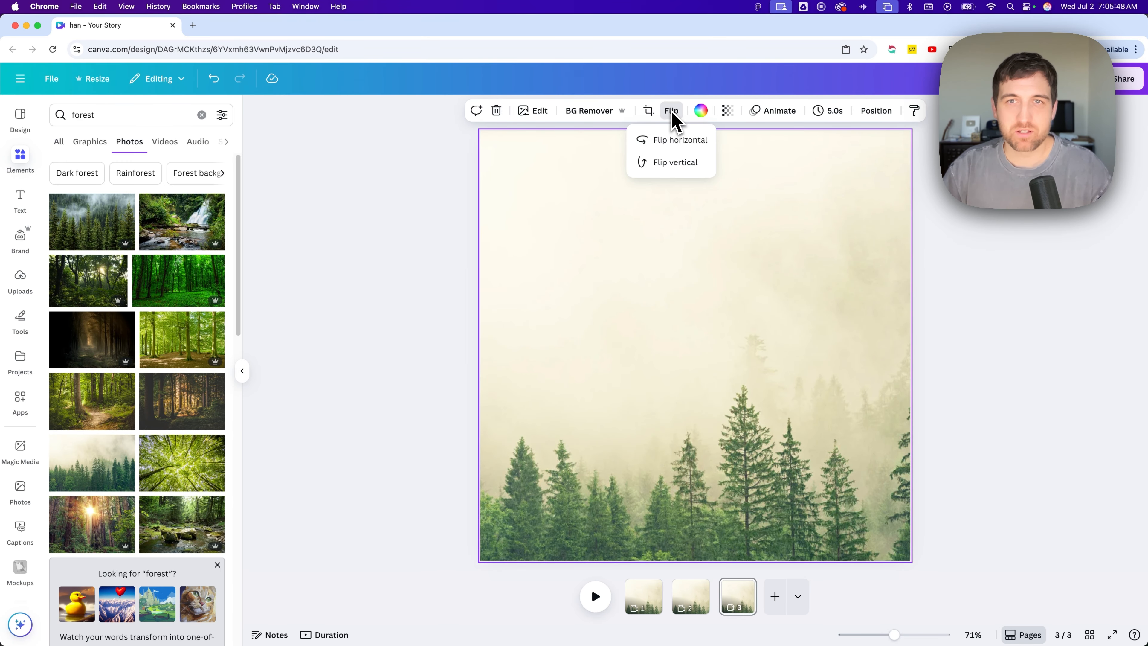
left_click(673, 144)
left_click(672, 143)
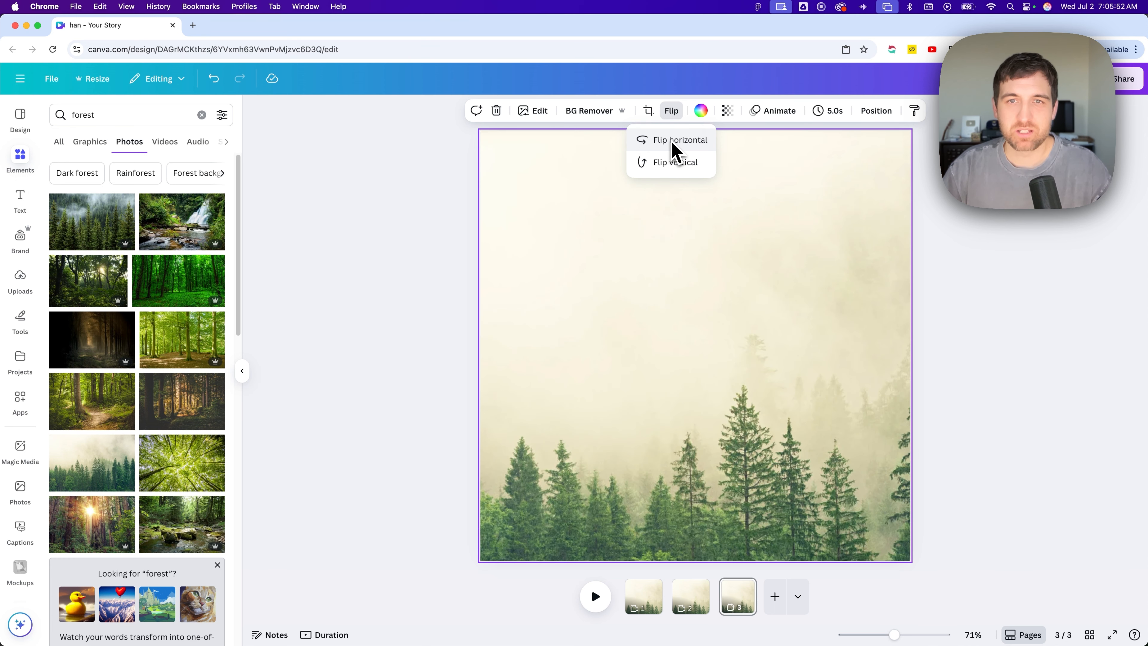
left_click(566, 197)
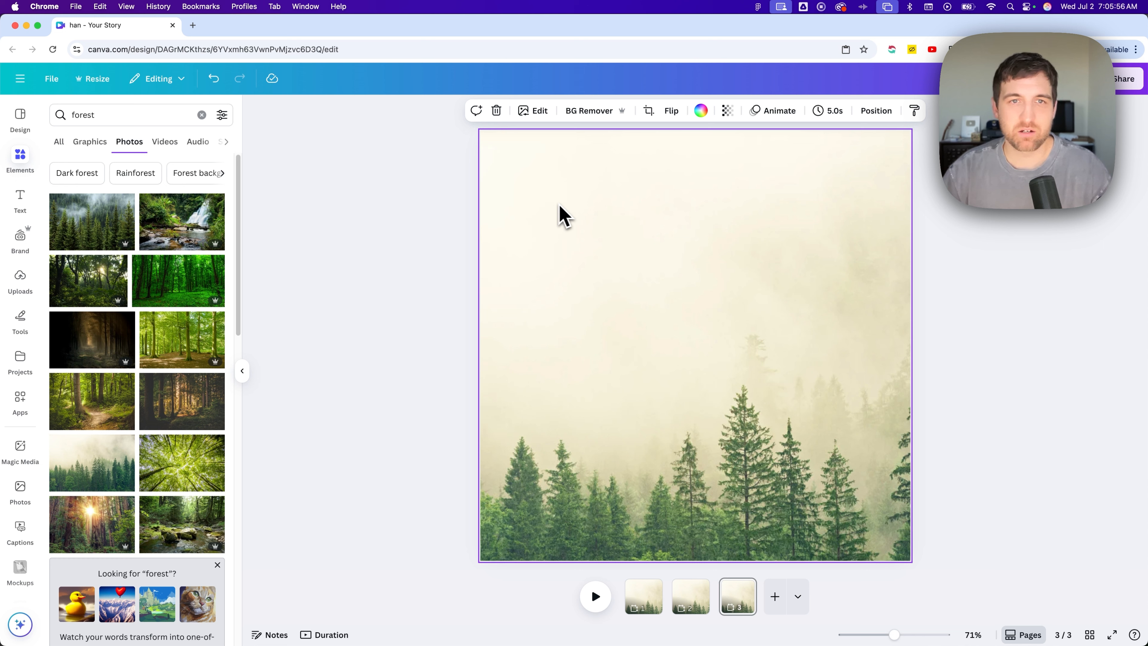
Add the misty forest photo with yellow-green trees to page 3 and replace the page background with it
scroll(207, 362, "down", 5)
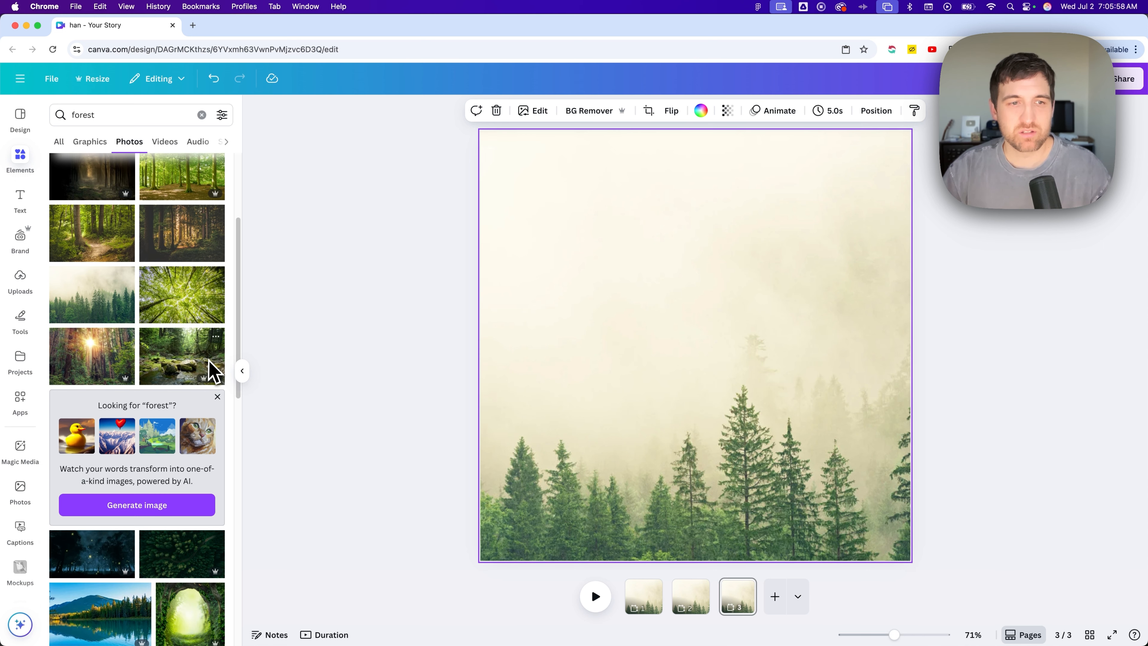
scroll(209, 360, "down", 6)
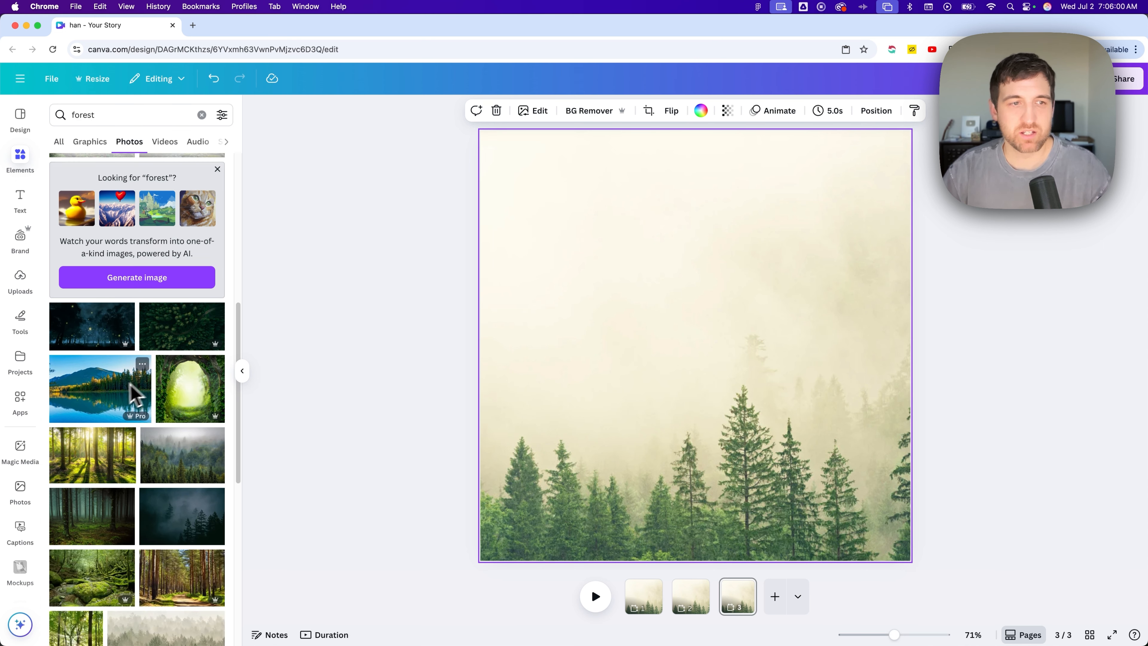
scroll(136, 393, "down", 3)
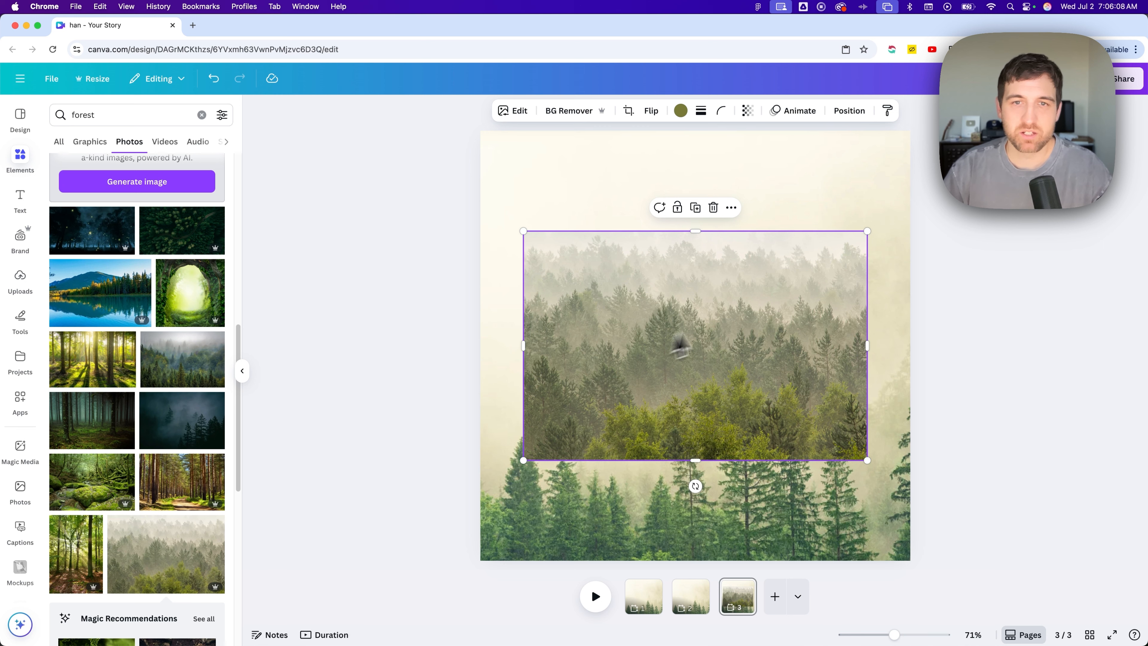
right_click(622, 277)
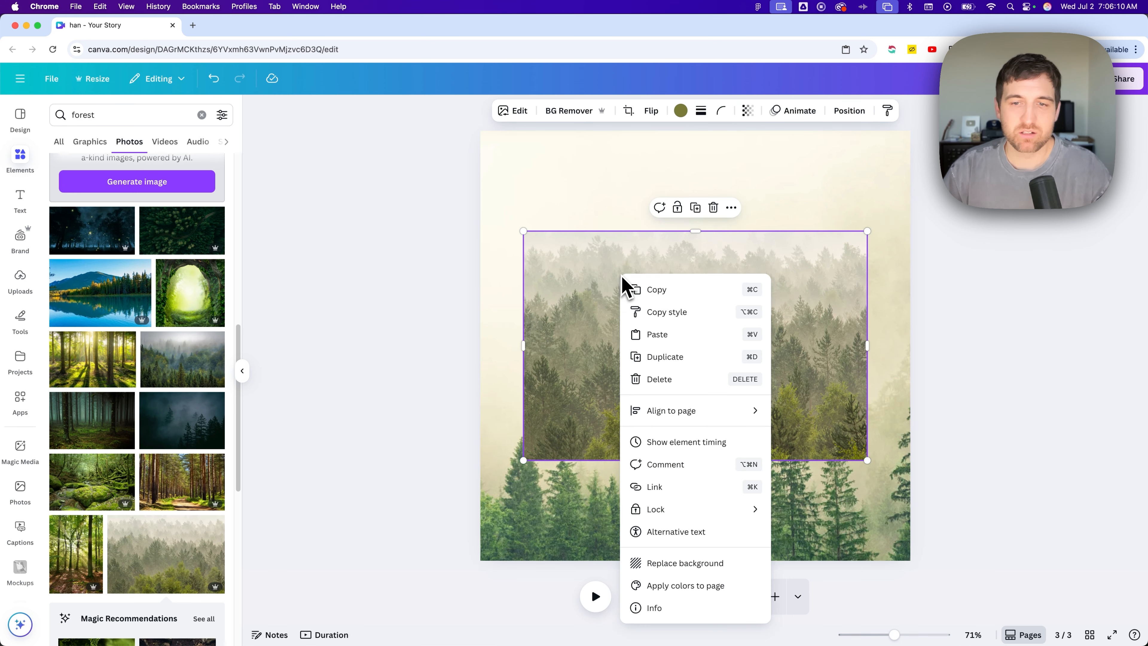
left_click(664, 565)
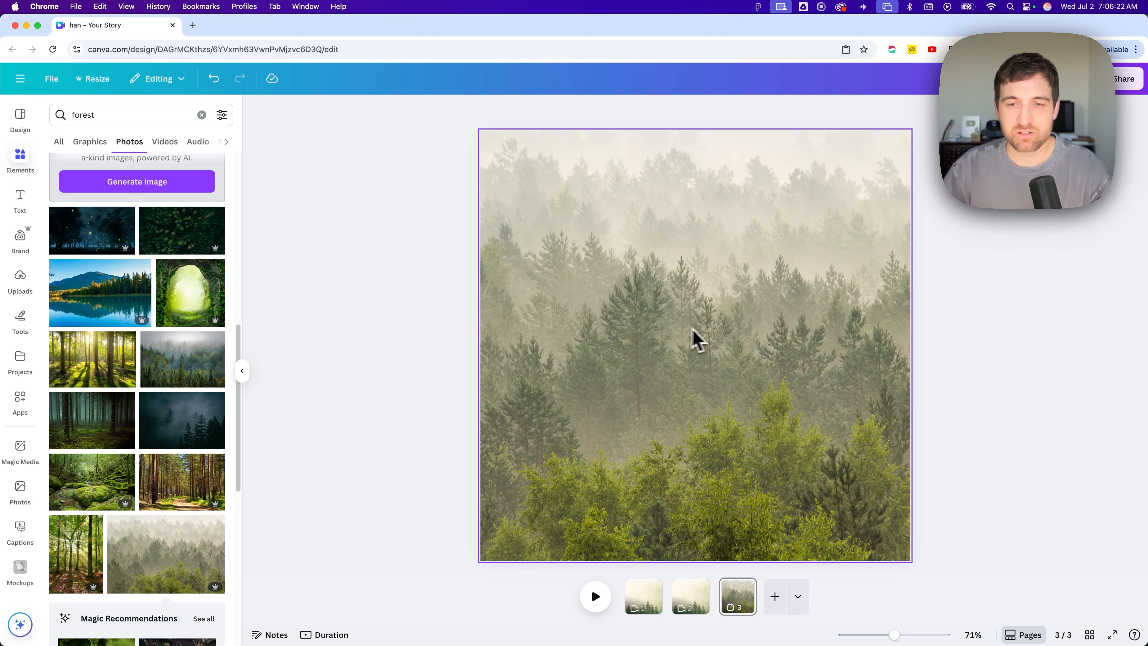
left_click(666, 322)
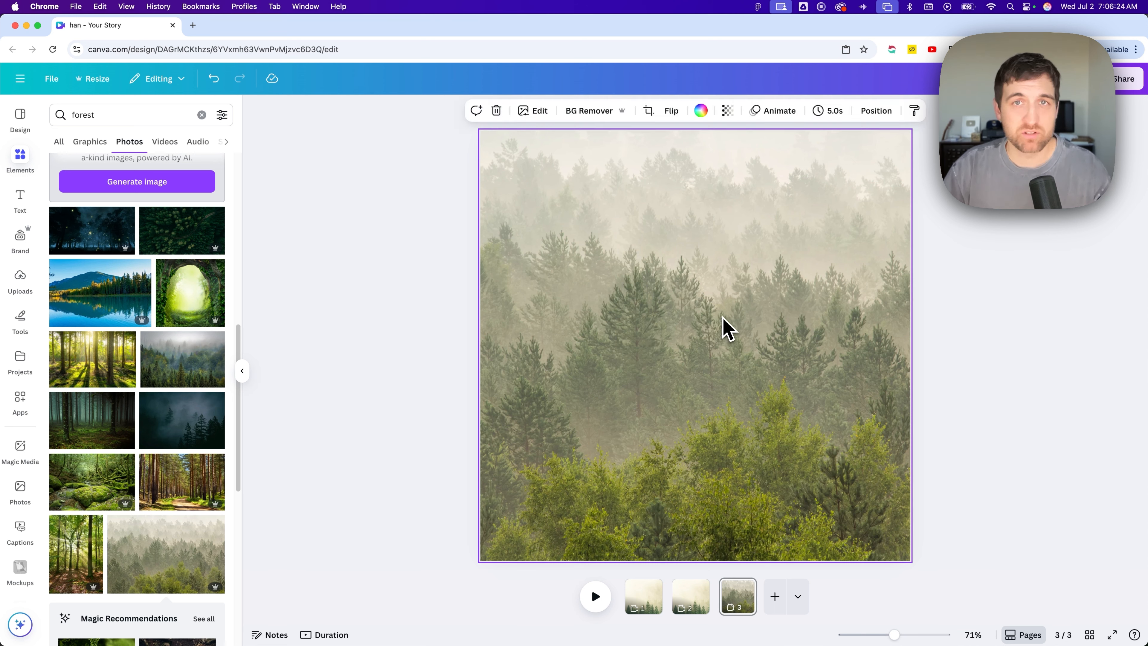
Crop page 3's forest background by enlarging the photo and repositioning it so the tall pine and misty treetops fill the page
double_click(705, 328)
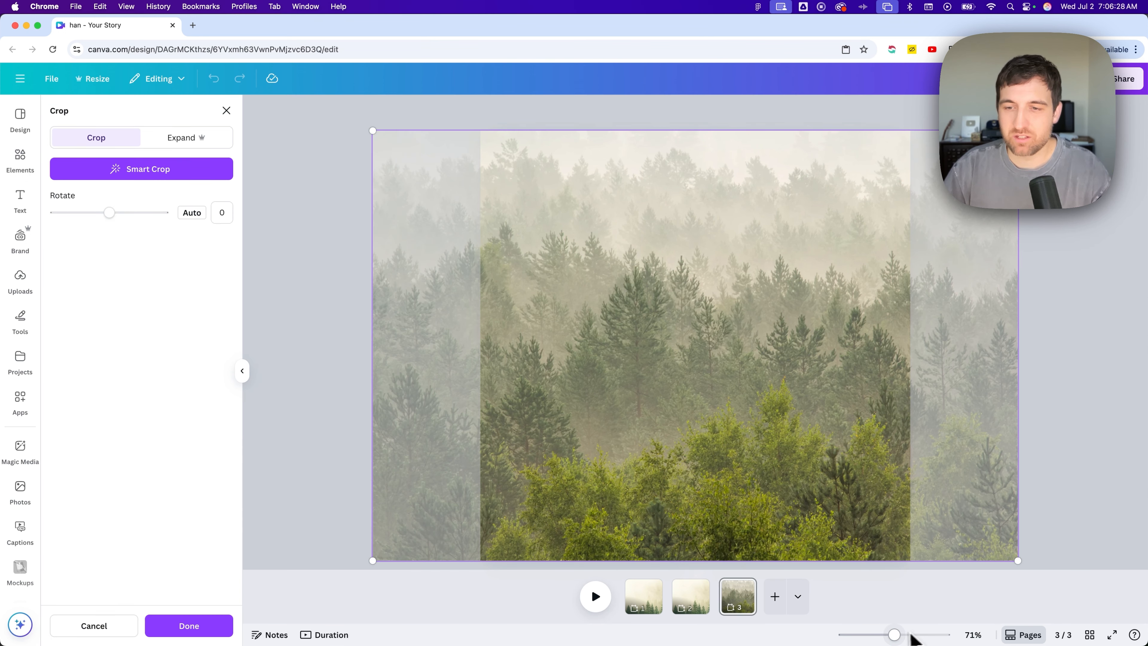
left_click_drag(894, 634, 880, 634)
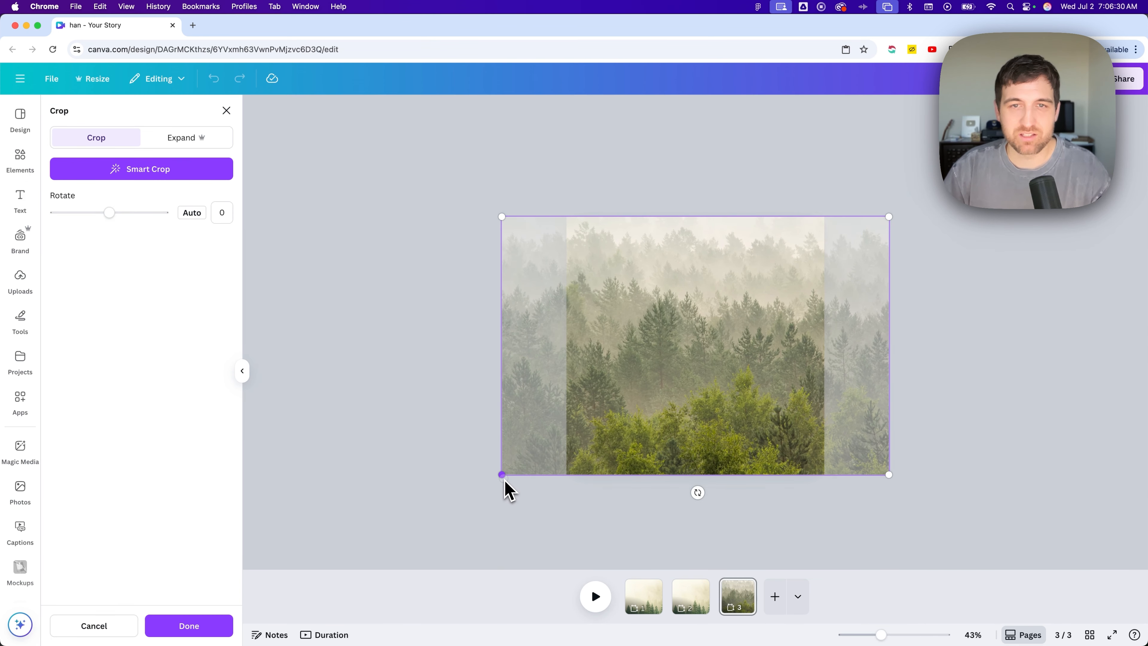
left_click_drag(502, 480, 286, 537)
left_click_drag(540, 381, 670, 409)
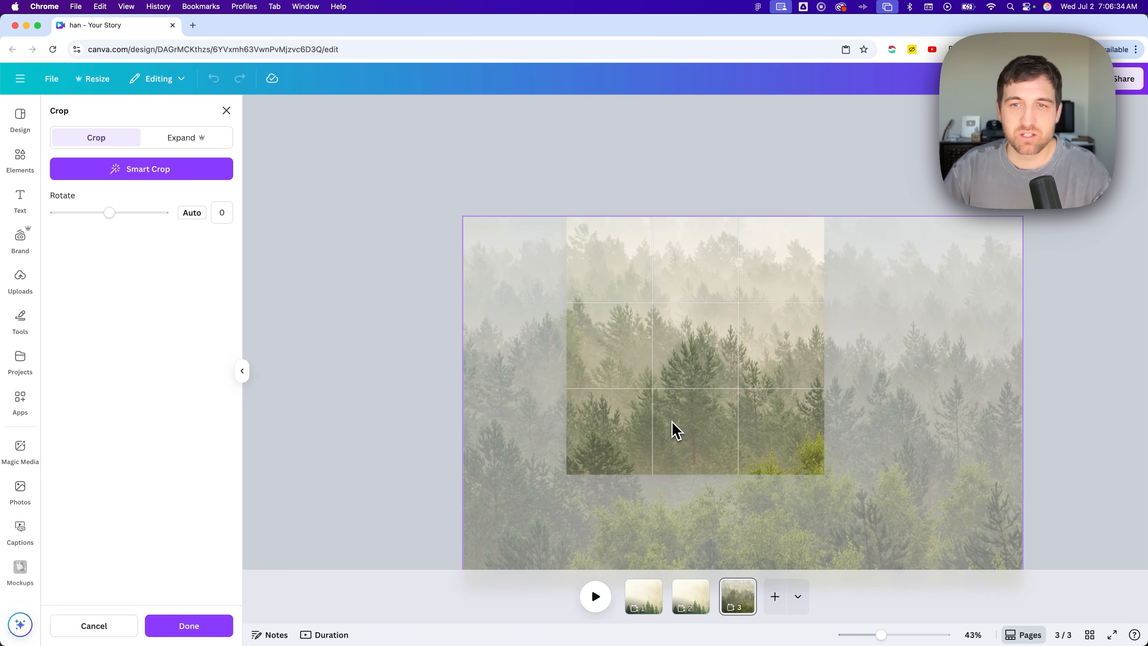
left_click(658, 193)
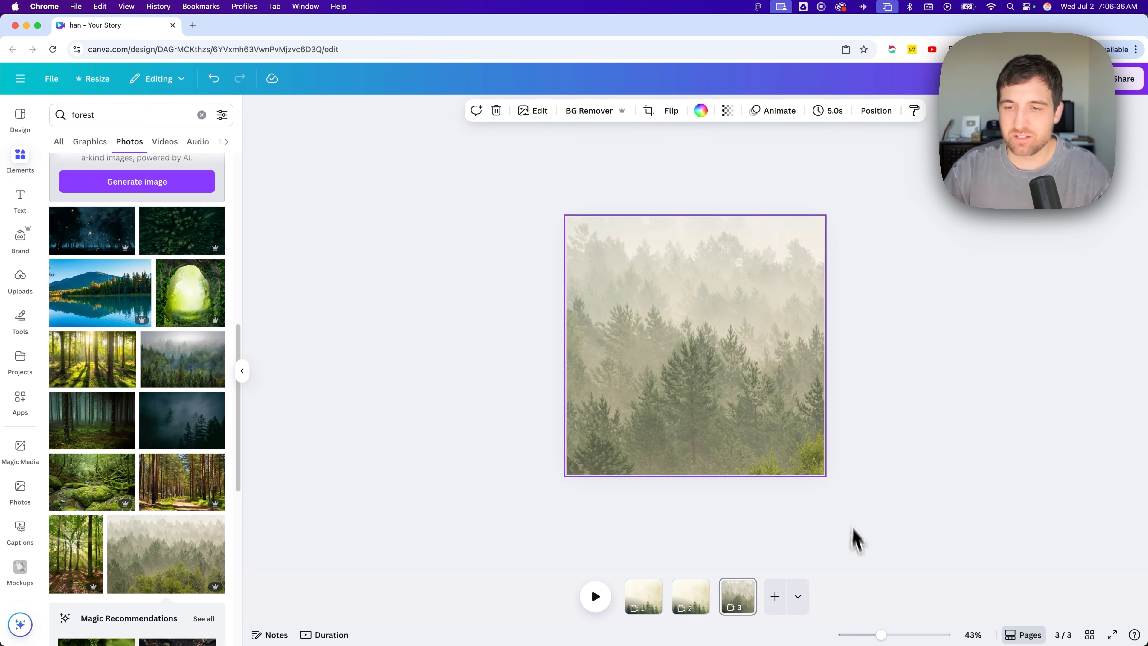
left_click_drag(881, 634, 889, 635)
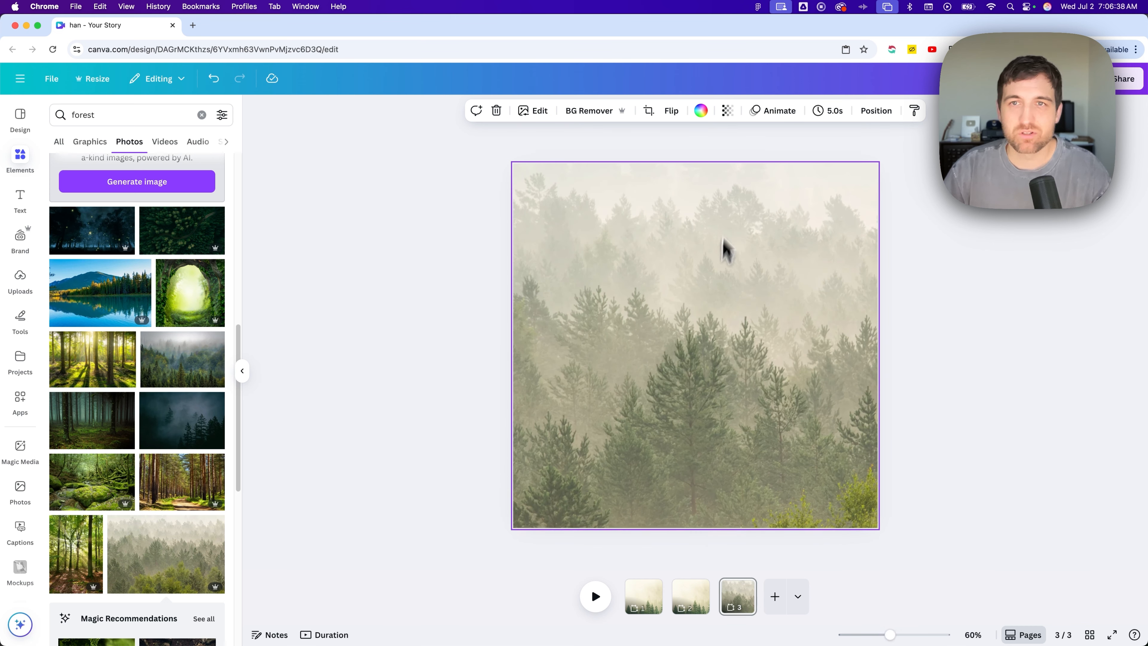
Set the transparency of page 3's forest background to 59
left_click(727, 112)
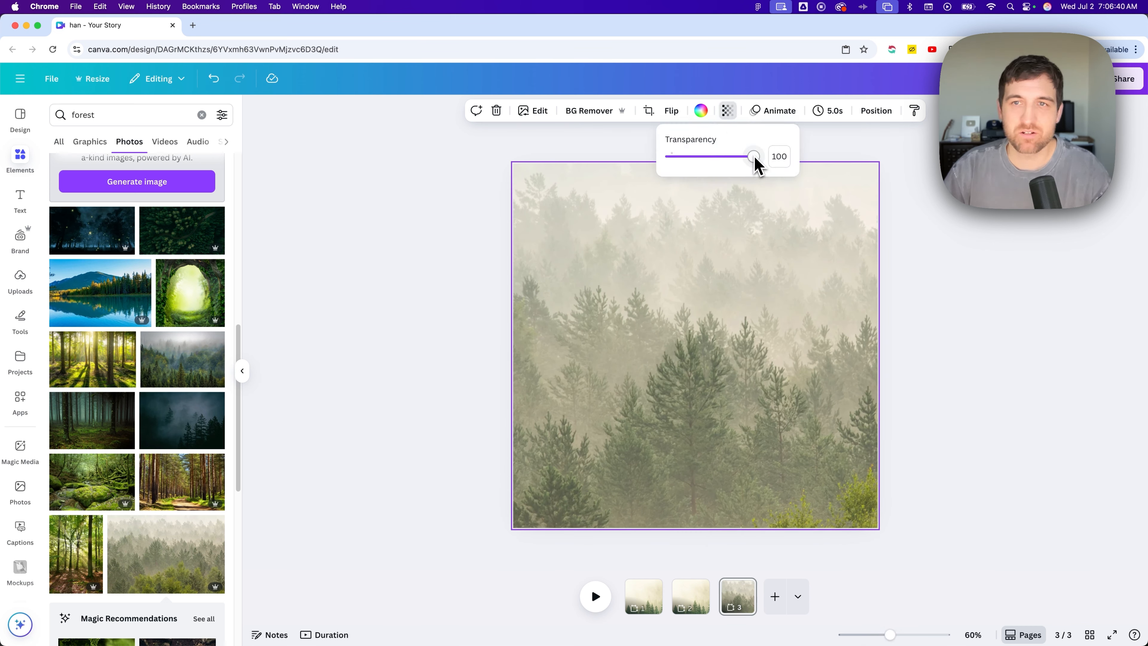
left_click_drag(753, 156, 723, 159)
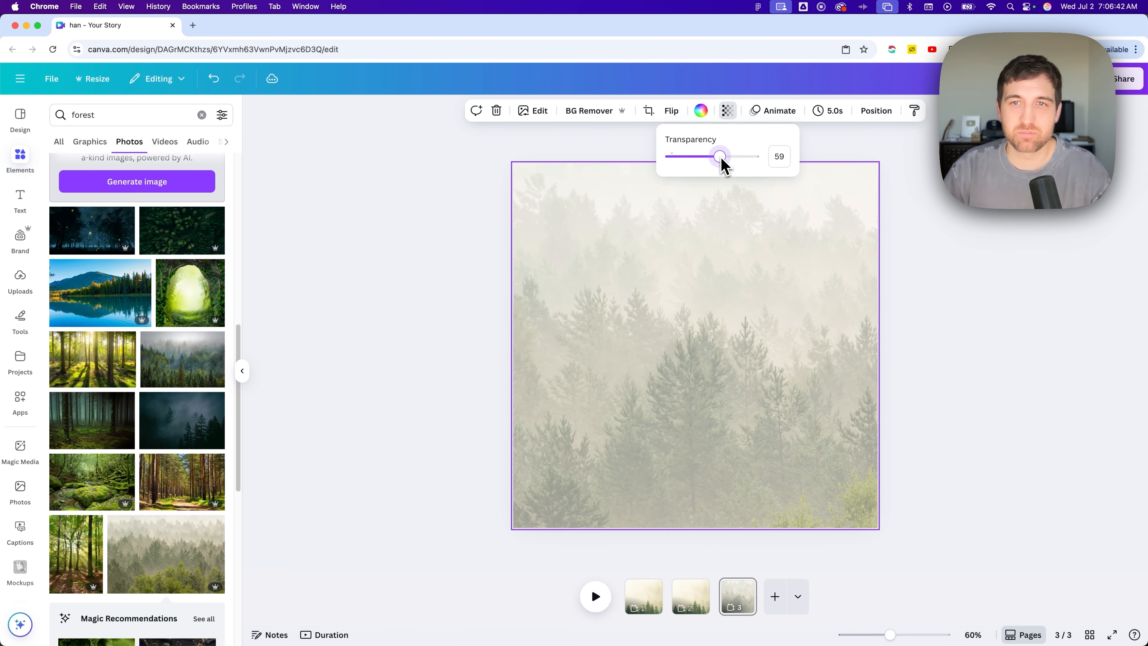
left_click(730, 260)
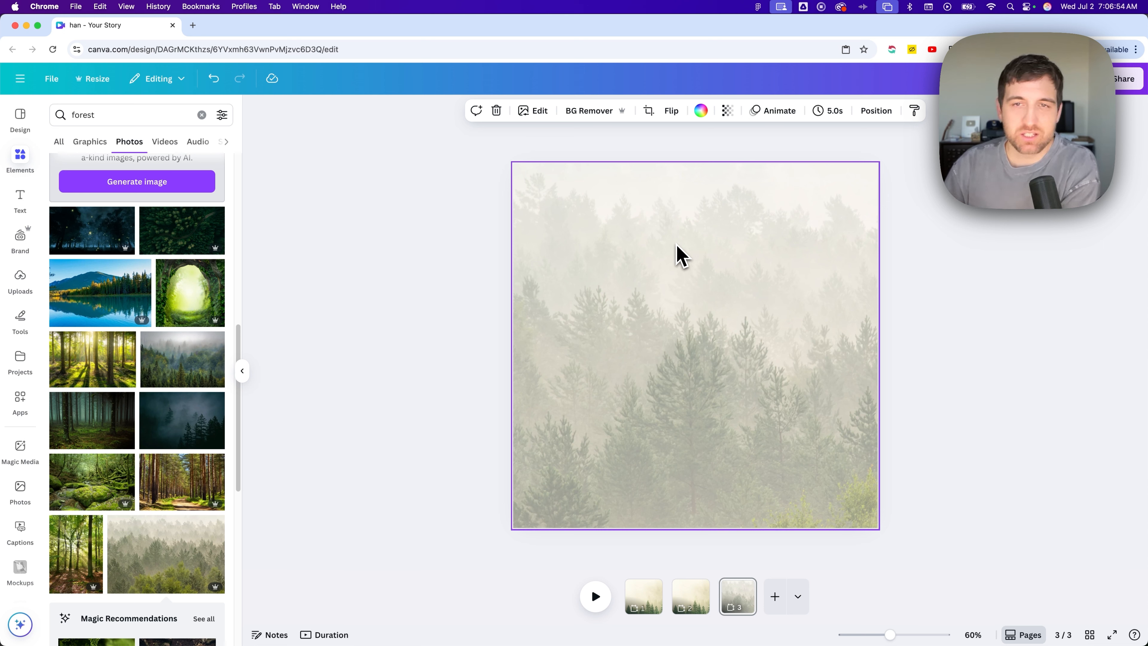
Try the pale beige photo colour behind the forest background, then apply the default black-to-gold gradient in the vertical linear style
left_click(701, 111)
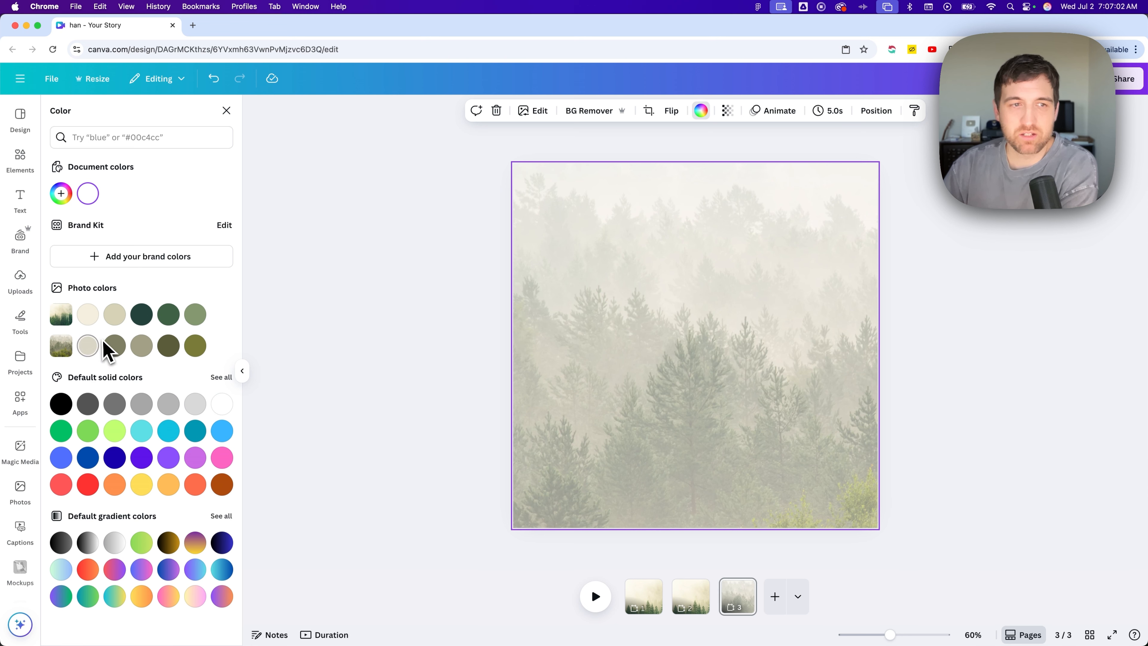
left_click(90, 349)
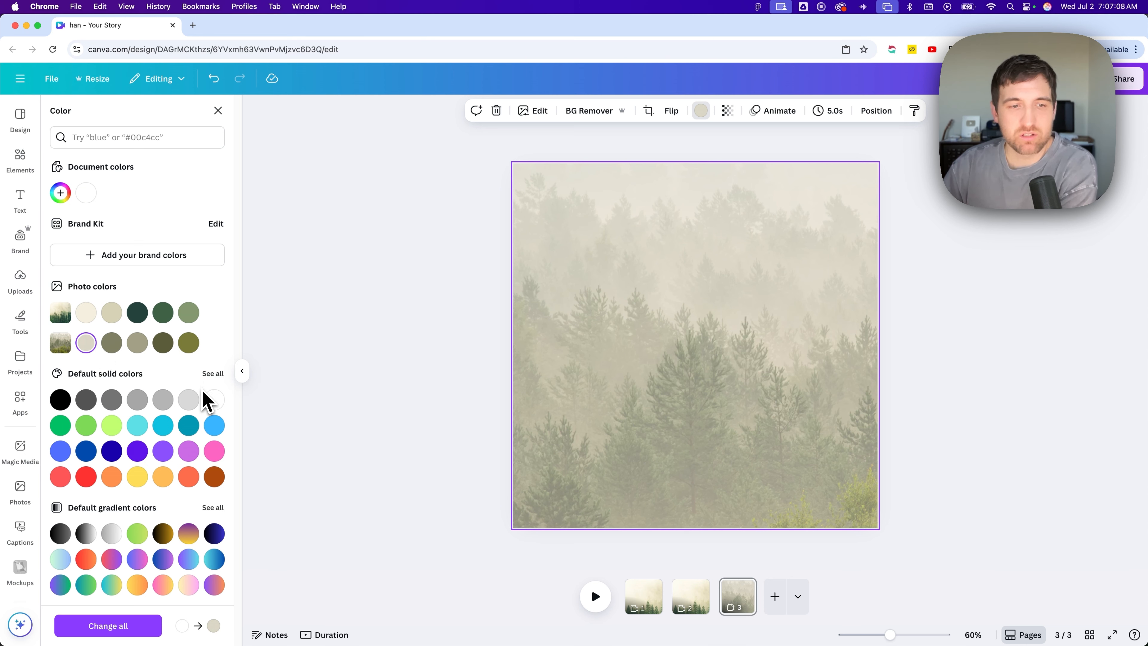
left_click(163, 533)
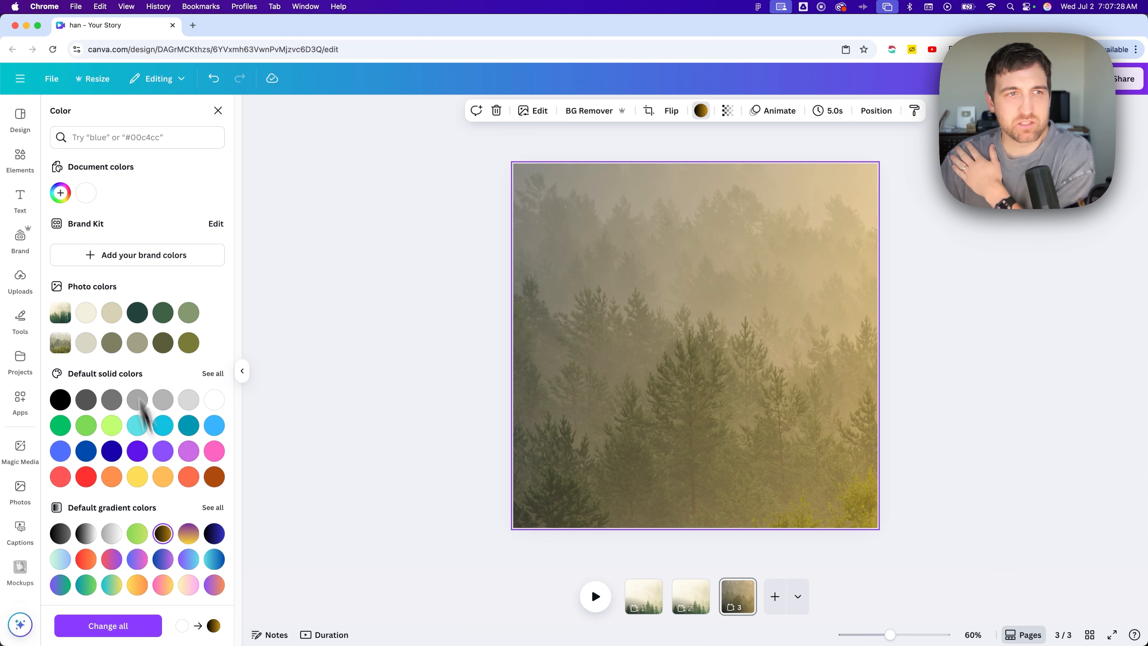
left_click(62, 194)
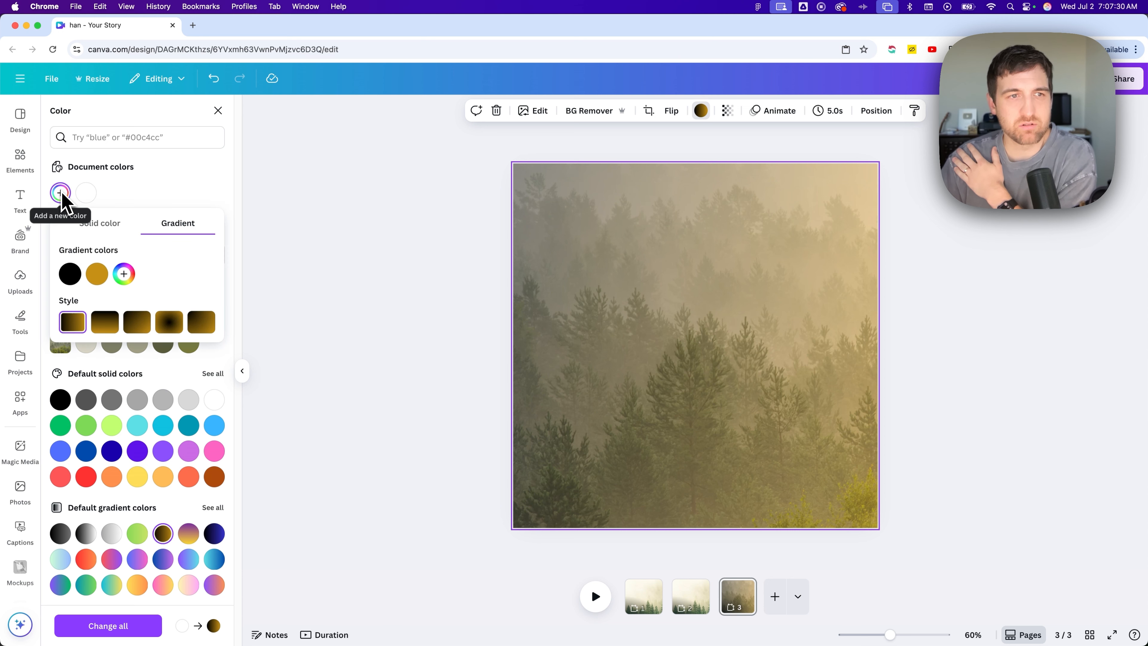
left_click(105, 323)
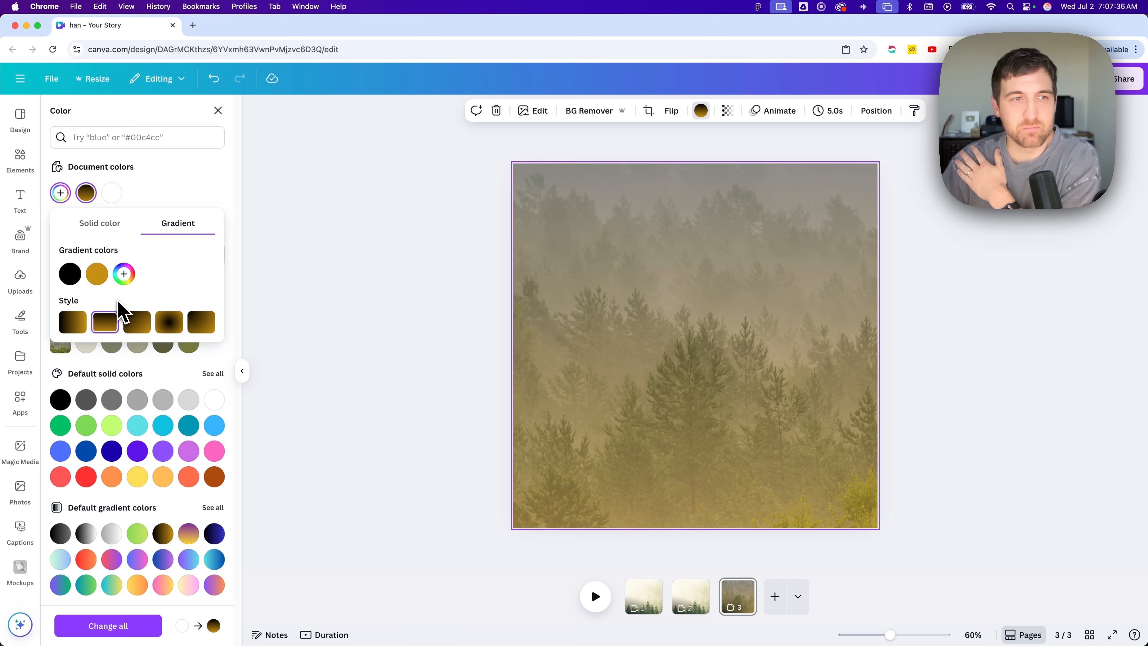
Try a third gold colour in the gradient and remove it, and reorder the gradient so gold comes before black
left_click(124, 275)
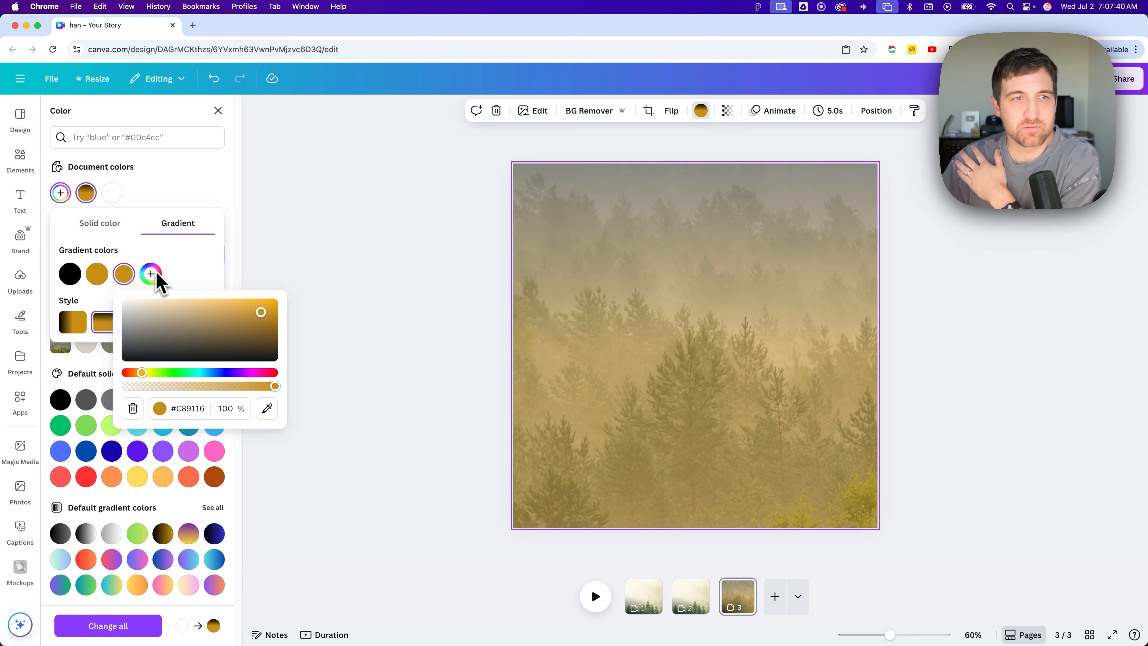
left_click(134, 265)
left_click_drag(67, 275, 107, 280)
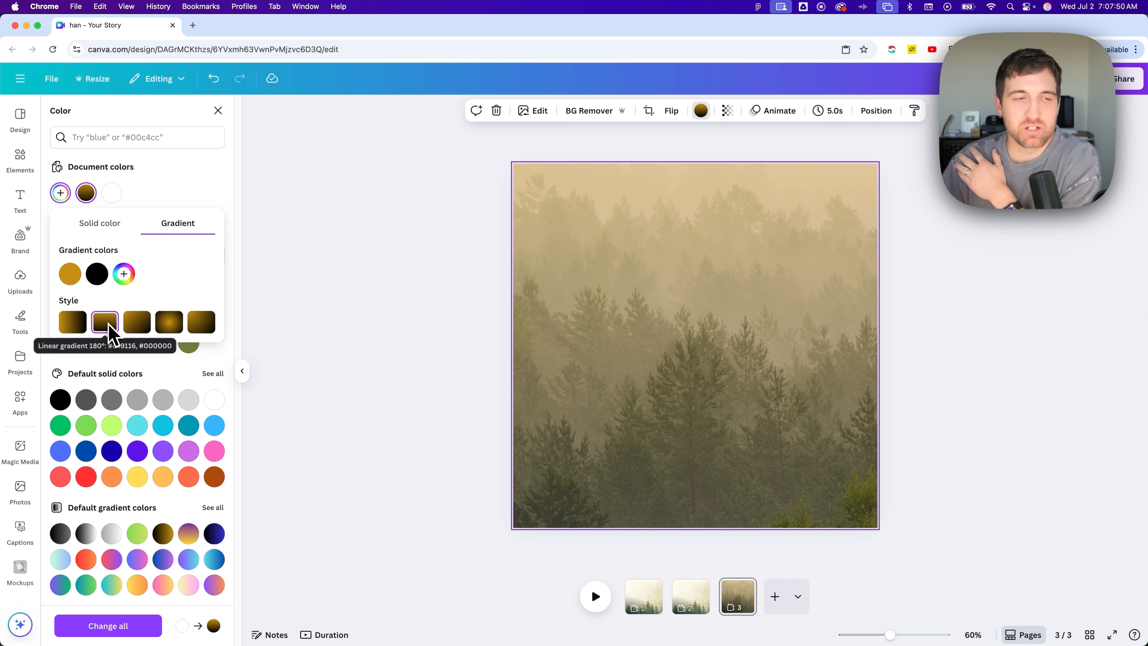
Change the gradient's gold colour to a light beige, about #E3D2AF, and check the black colour's settings without changing them
left_click(71, 275)
left_click(155, 312)
left_click_drag(158, 315, 111, 316)
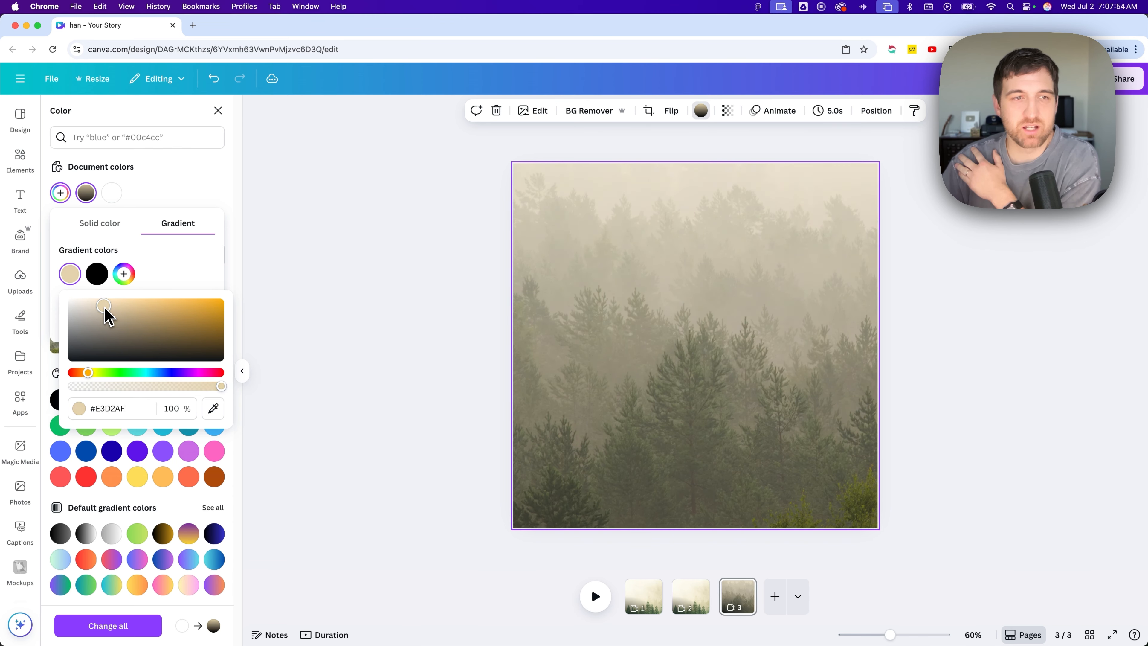
left_click(179, 273)
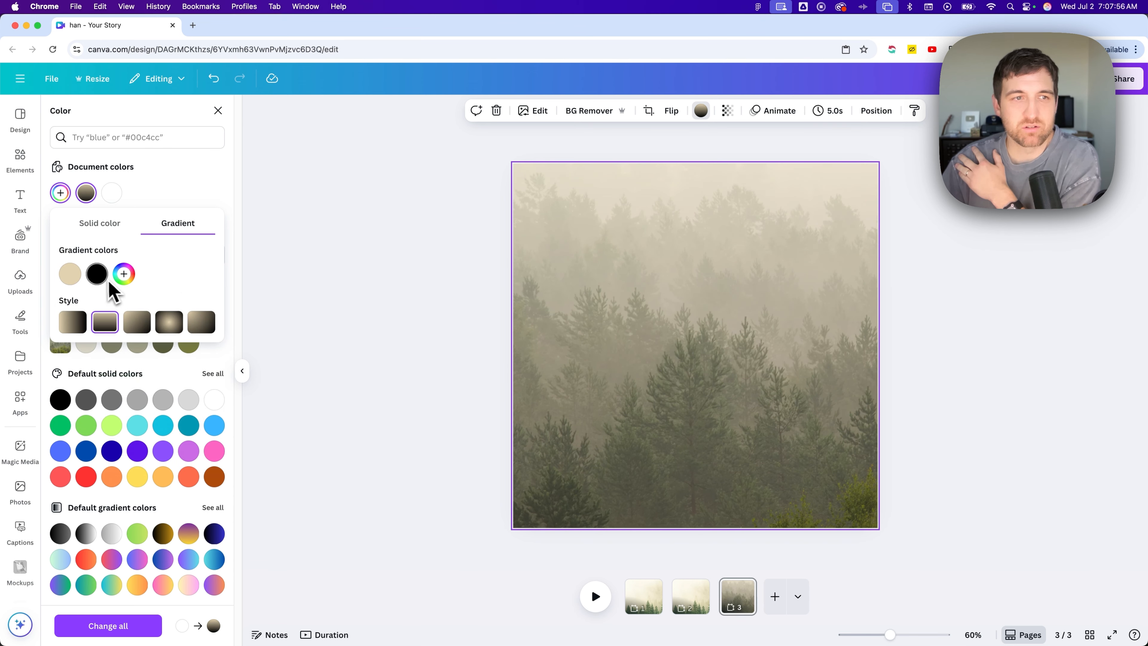
left_click(98, 274)
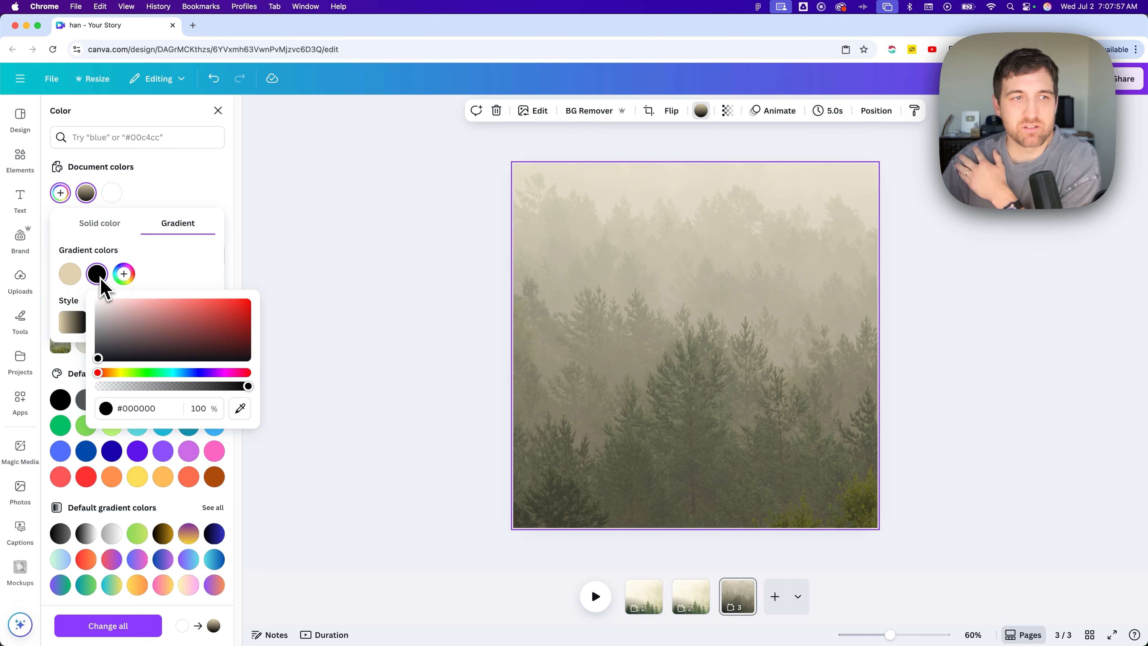
left_click(206, 276)
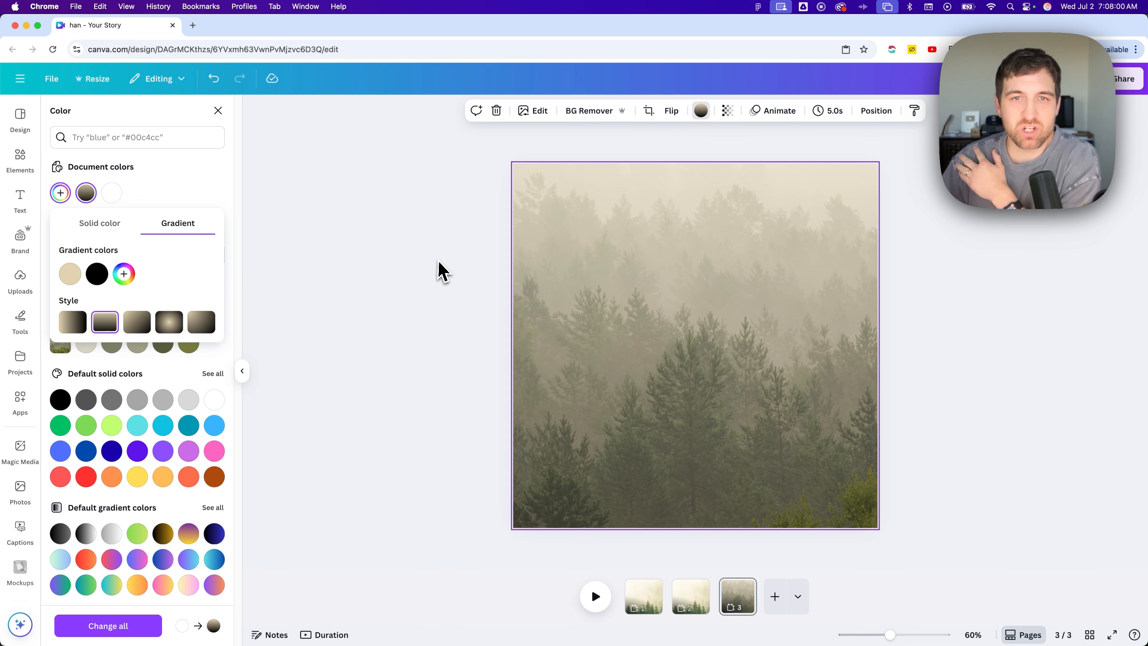
Raise the transparency value of page 3's forest background to 64
left_click(620, 259)
left_click(727, 110)
left_click(723, 157)
mouse_move(724, 158)
left_mouse_down()
mouse_move(764, 159)
mouse_move(724, 158)
left_mouse_up()
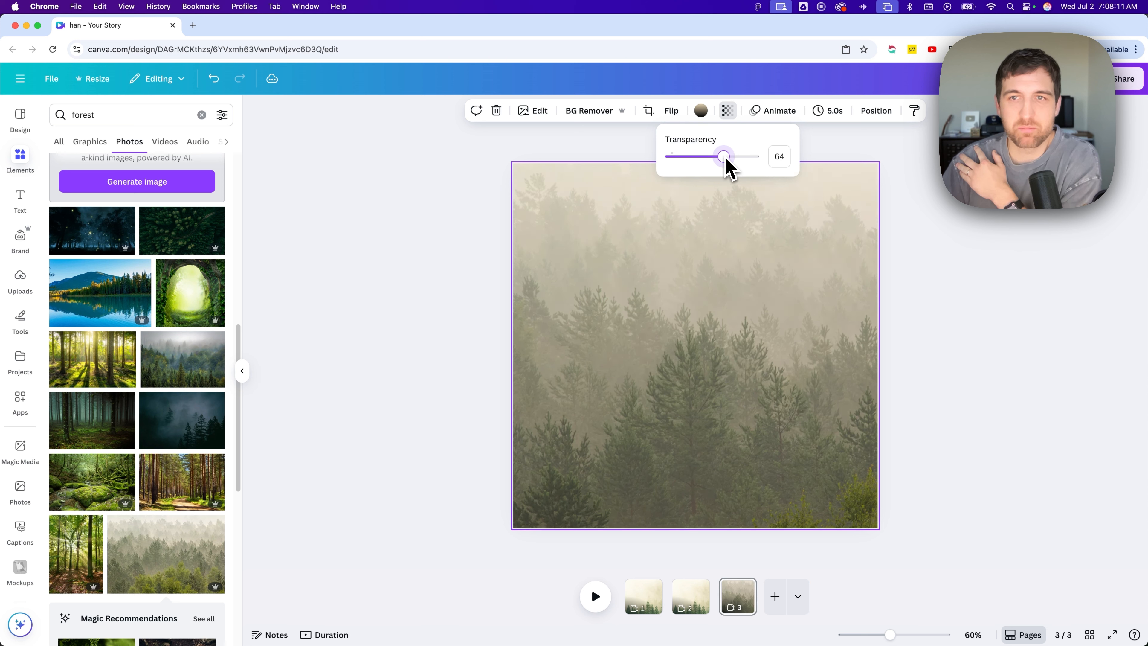
left_click(977, 203)
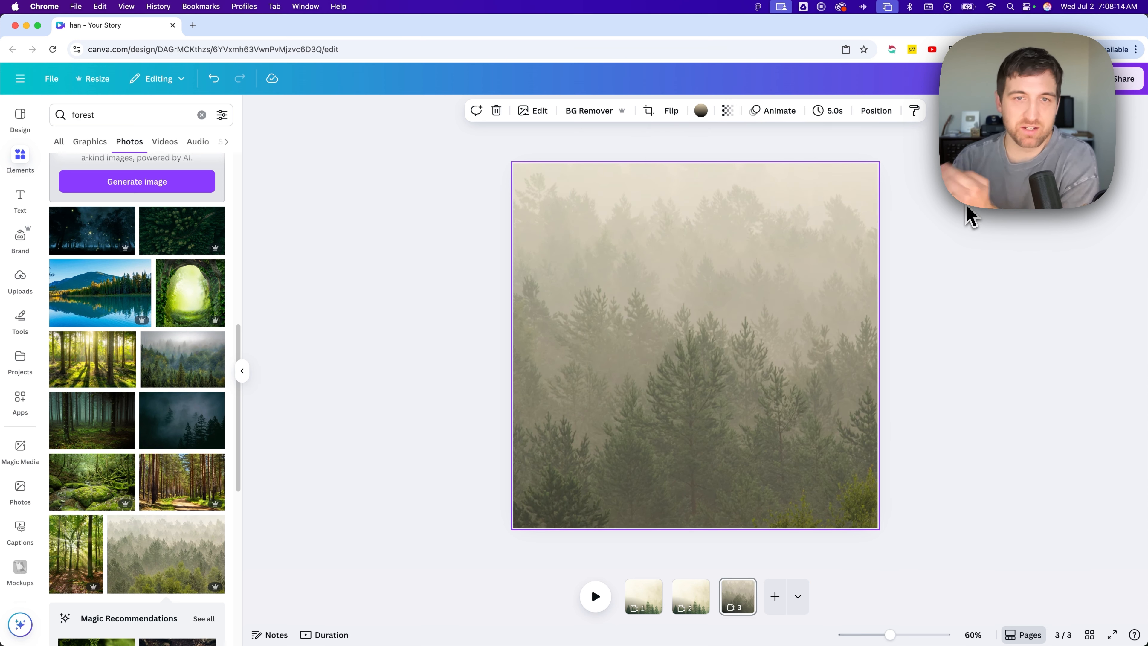